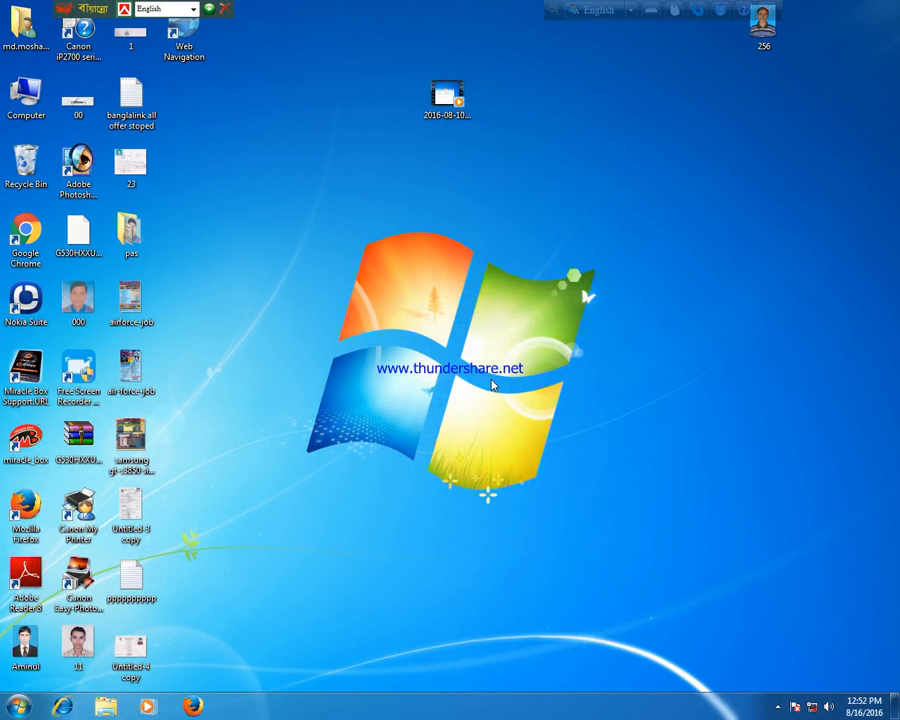
{"action": "right_click", "coordinate": [333, 305]}
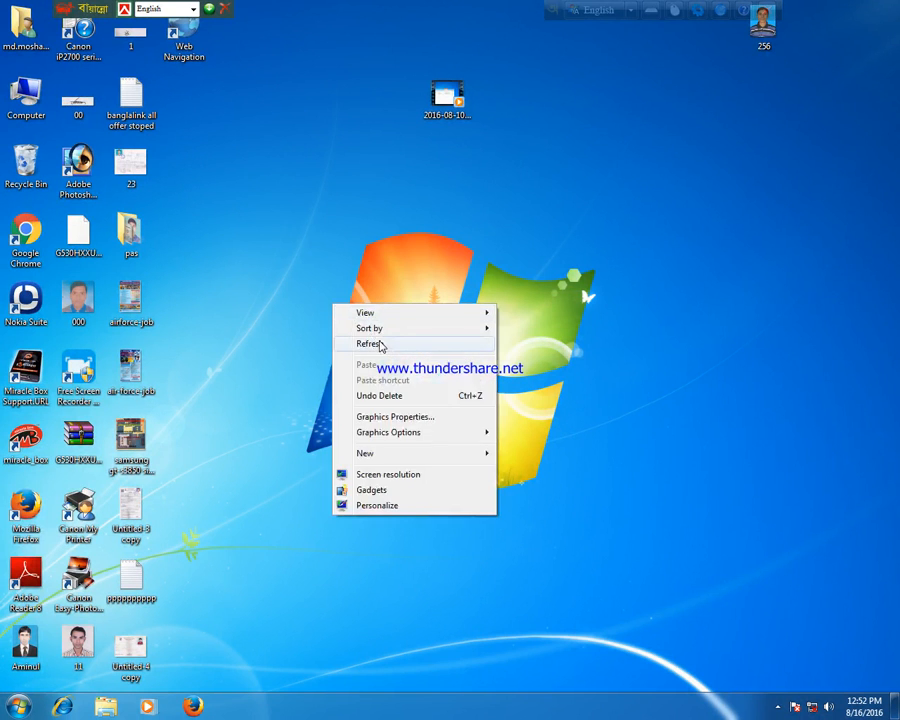
{"action": "left_click", "coordinate": [378, 343]}
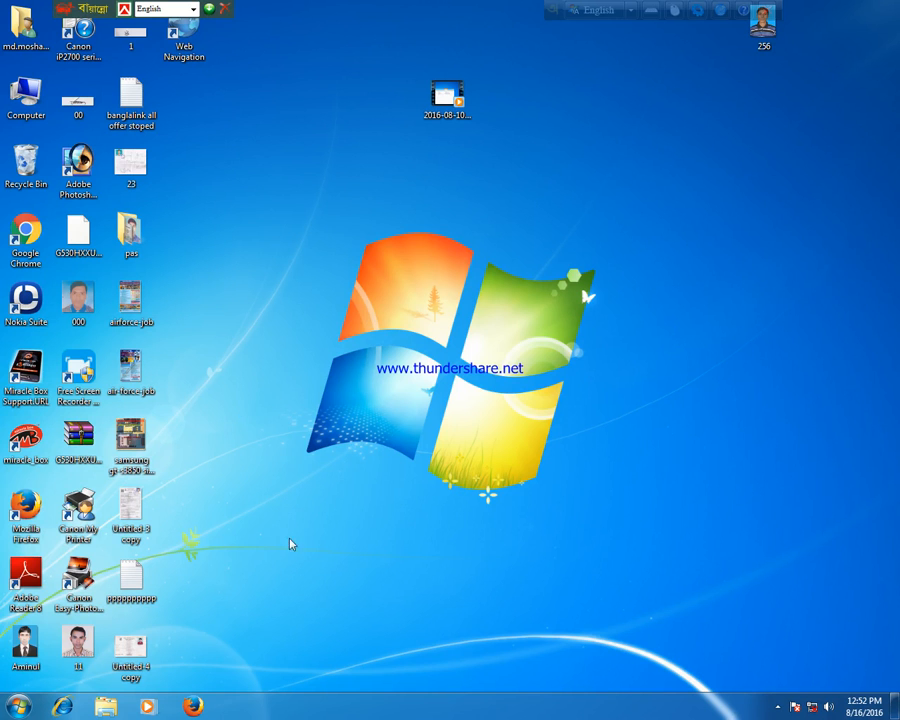
Launch Adobe Photoshop 7.0 from the list of all programs.
{"action": "left_click", "coordinate": [17, 707]}
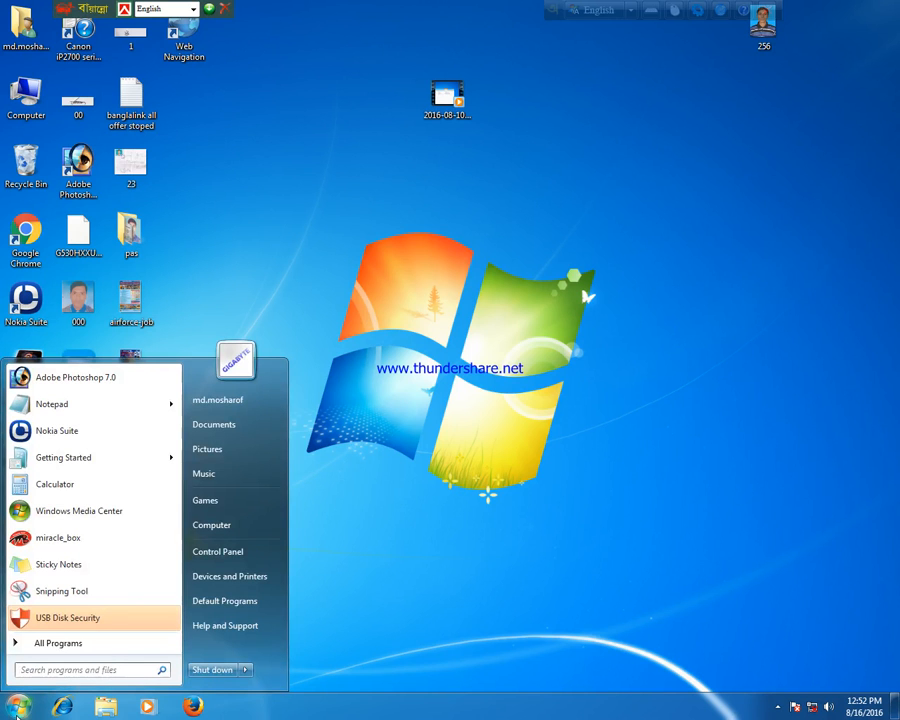
{"action": "left_click", "coordinate": [96, 643]}
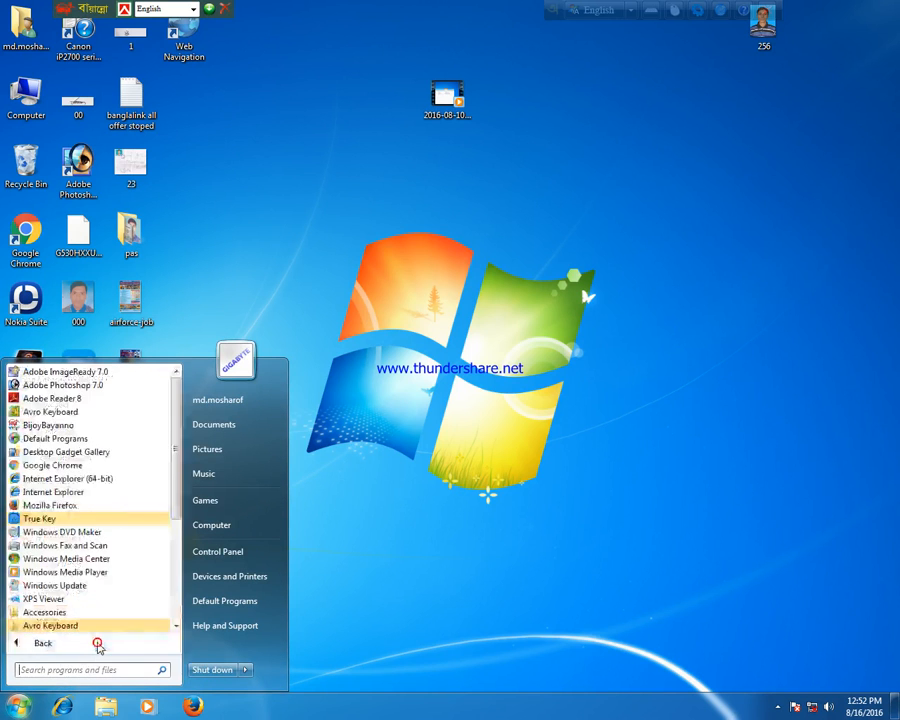
{"action": "left_click", "coordinate": [112, 389]}
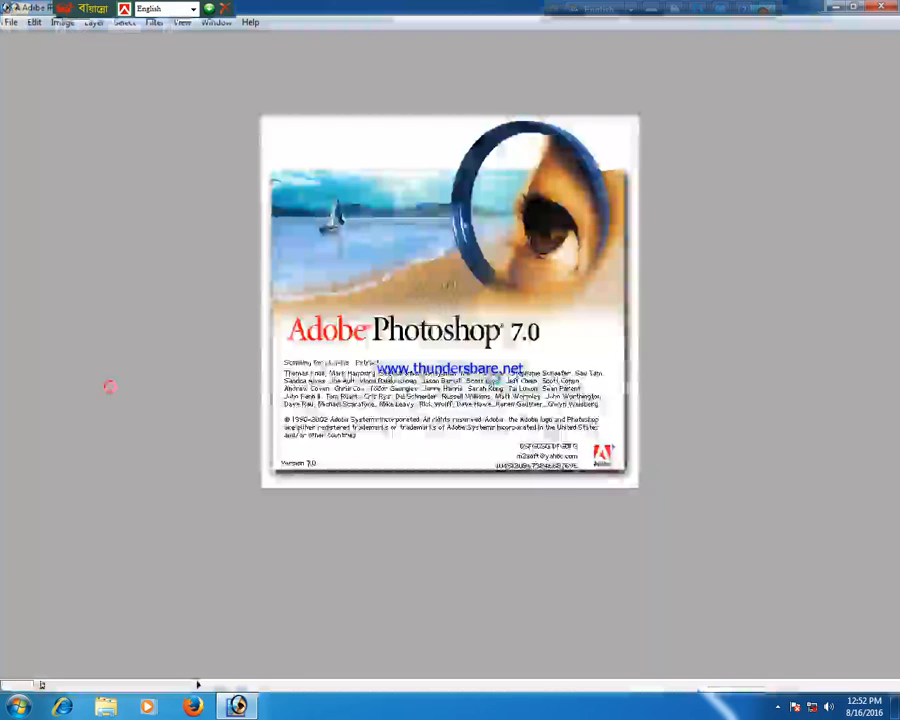
Dismiss the system error messages that interrupt Photoshop's startup.
{"action": "left_click", "coordinate": [578, 405]}
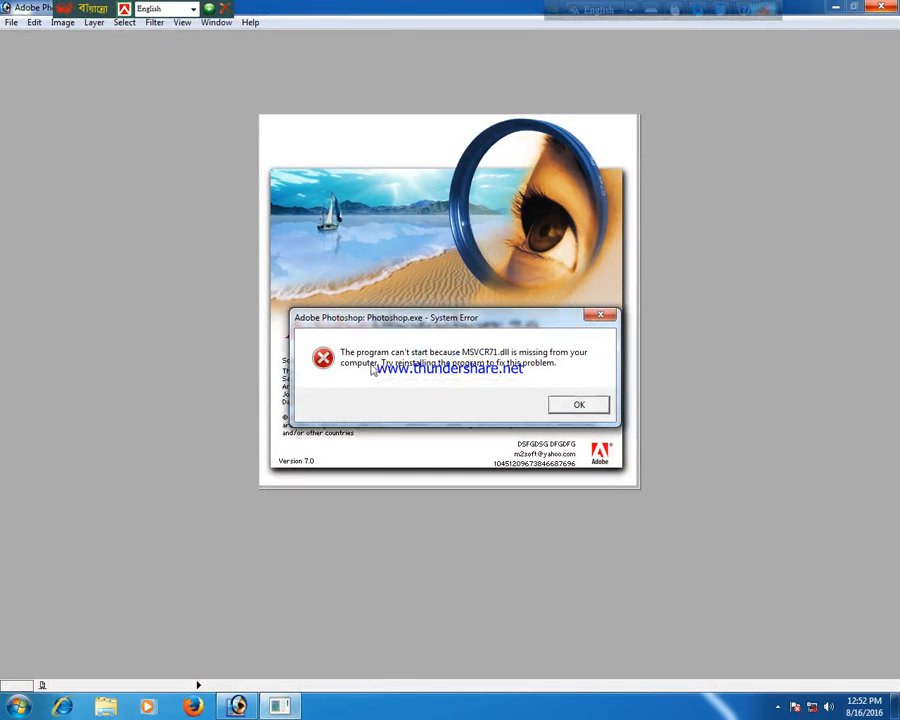
{"action": "left_click", "coordinate": [591, 411]}
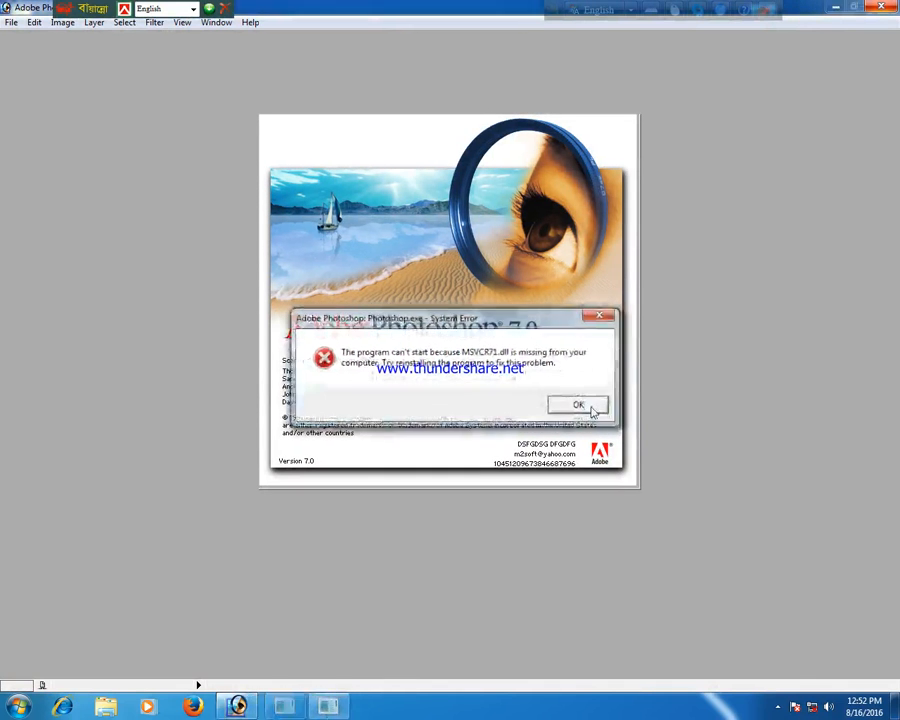
{"action": "left_click", "coordinate": [591, 411]}
{"action": "left_click", "coordinate": [591, 411]}
{"action": "left_click", "coordinate": [590, 410]}
{"action": "left_click", "coordinate": [590, 410]}
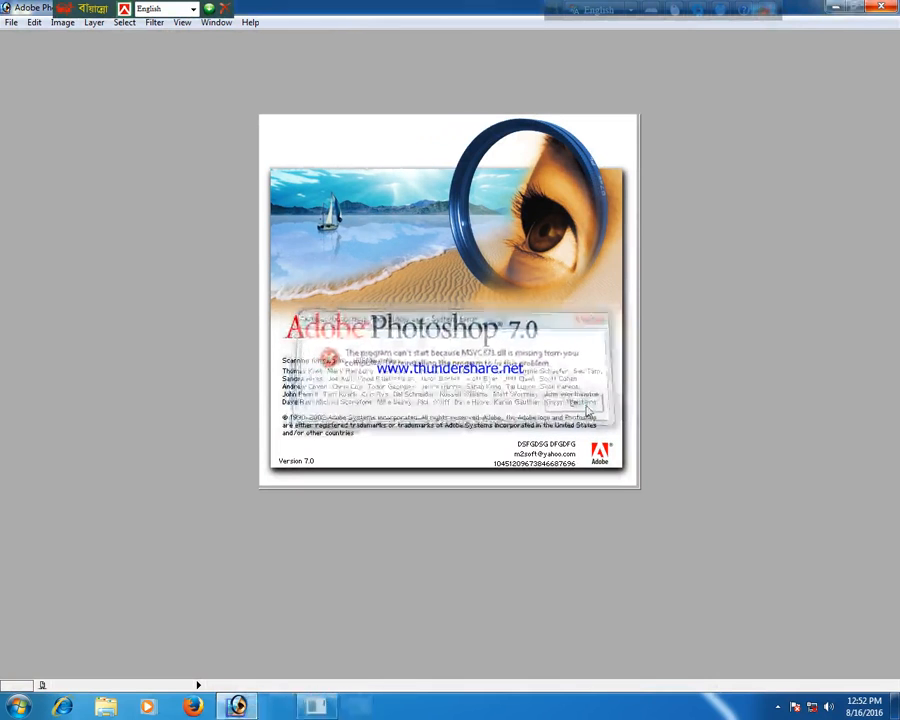
{"action": "left_click", "coordinate": [590, 410]}
{"action": "left_click", "coordinate": [588, 408]}
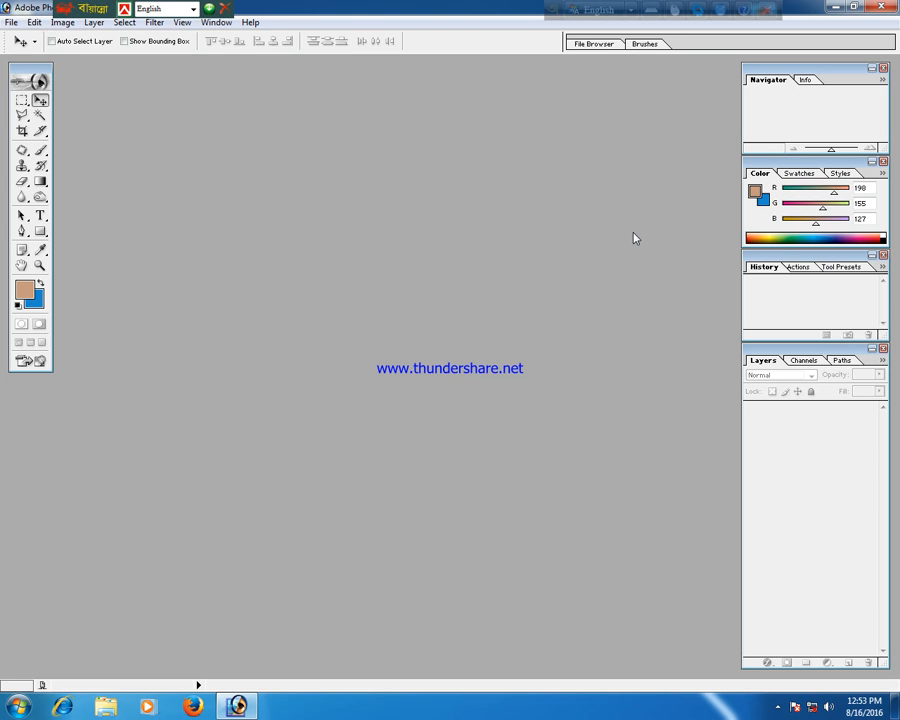
Open the image 11 from the Desktop folder.
{"action": "left_click", "coordinate": [12, 22]}
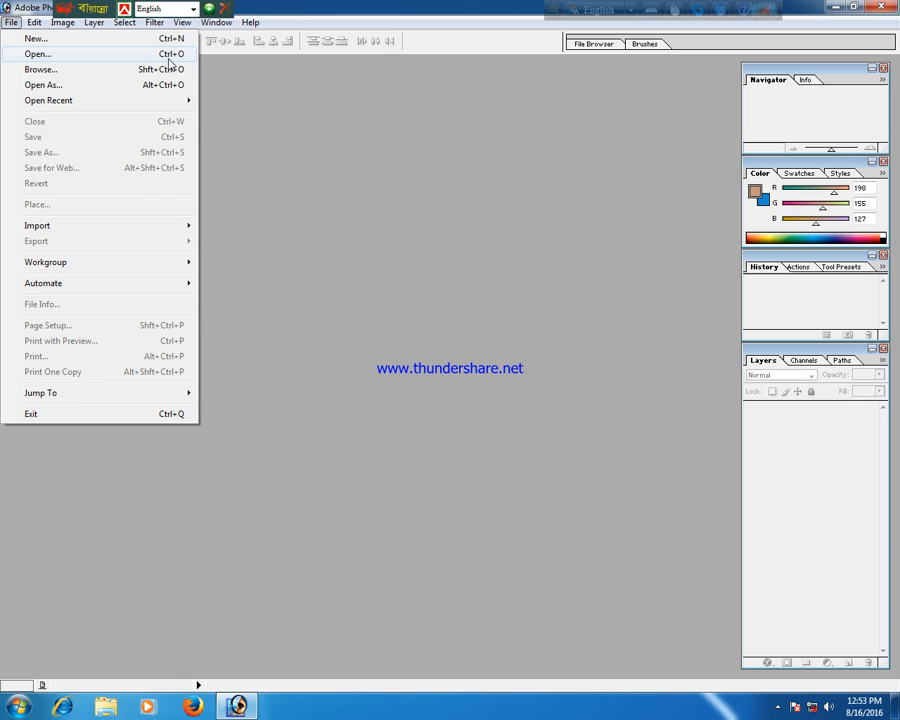
{"action": "left_click", "coordinate": [338, 7]}
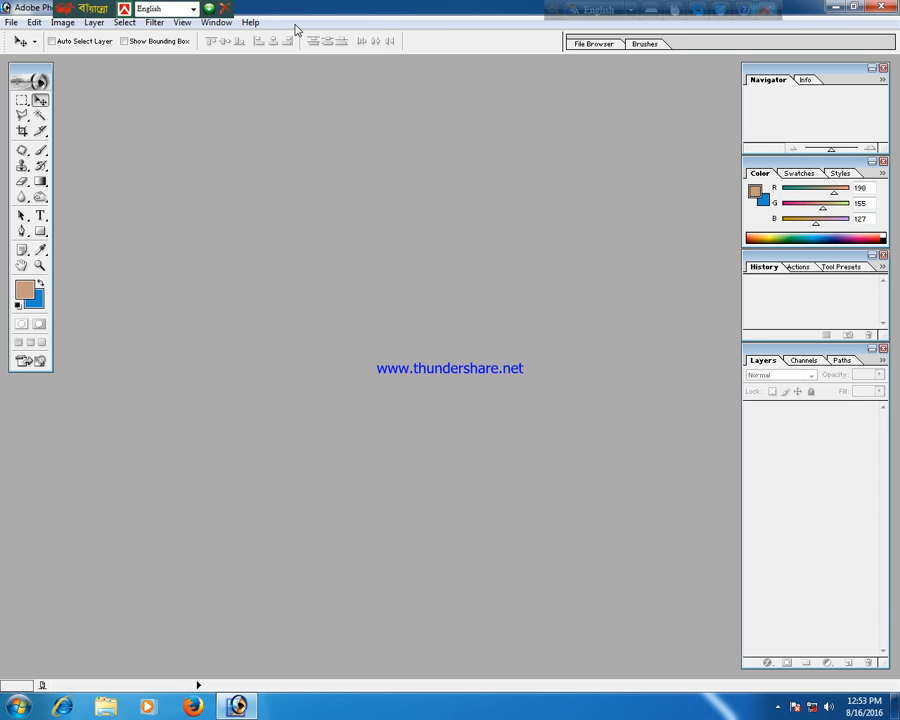
{"action": "key", "text": "ctrl+o"}
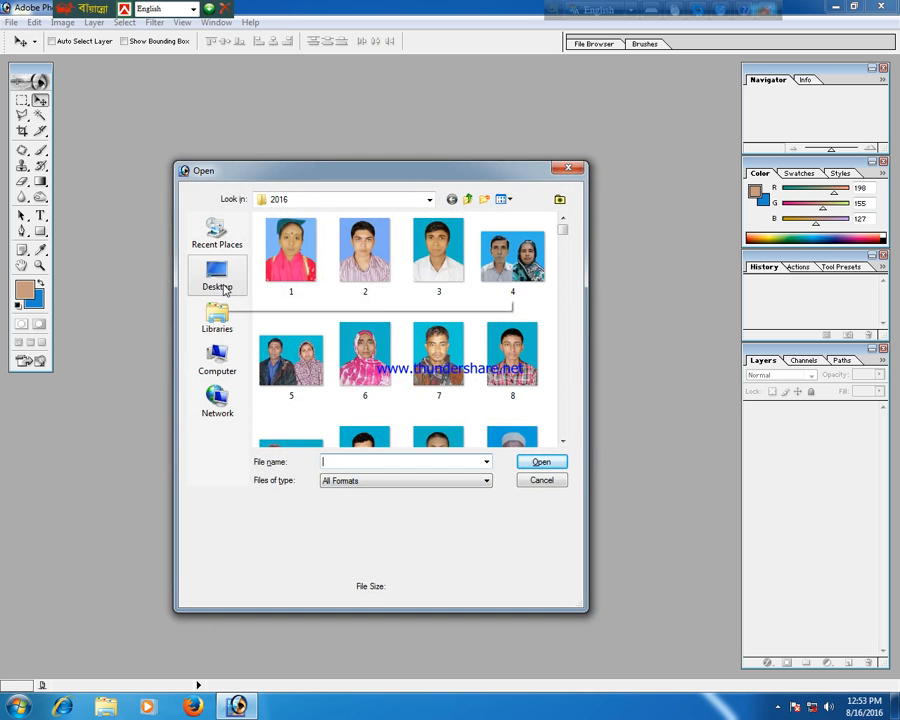
{"action": "left_click", "coordinate": [217, 278]}
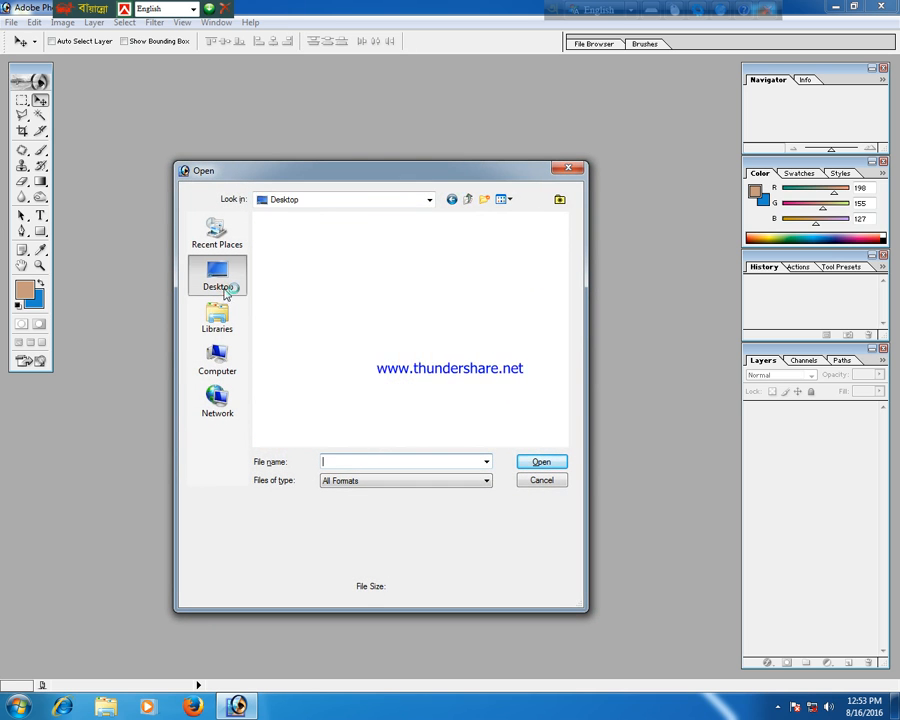
{"action": "scroll", "coordinate": [561, 283], "scroll_direction": "down", "scroll_amount": 4}
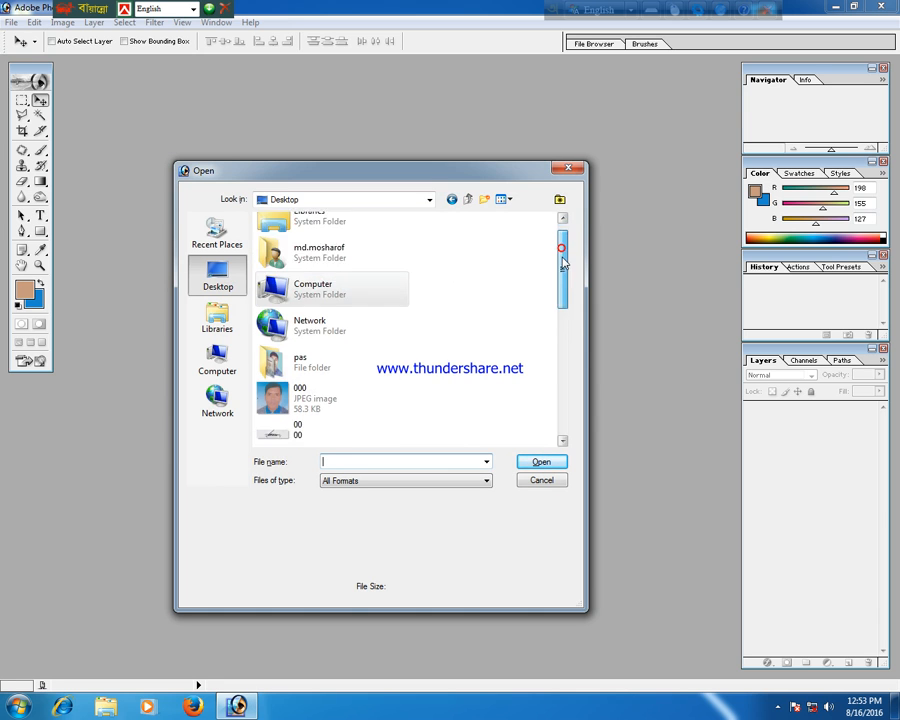
{"action": "scroll", "coordinate": [561, 305], "scroll_direction": "down", "scroll_amount": 3}
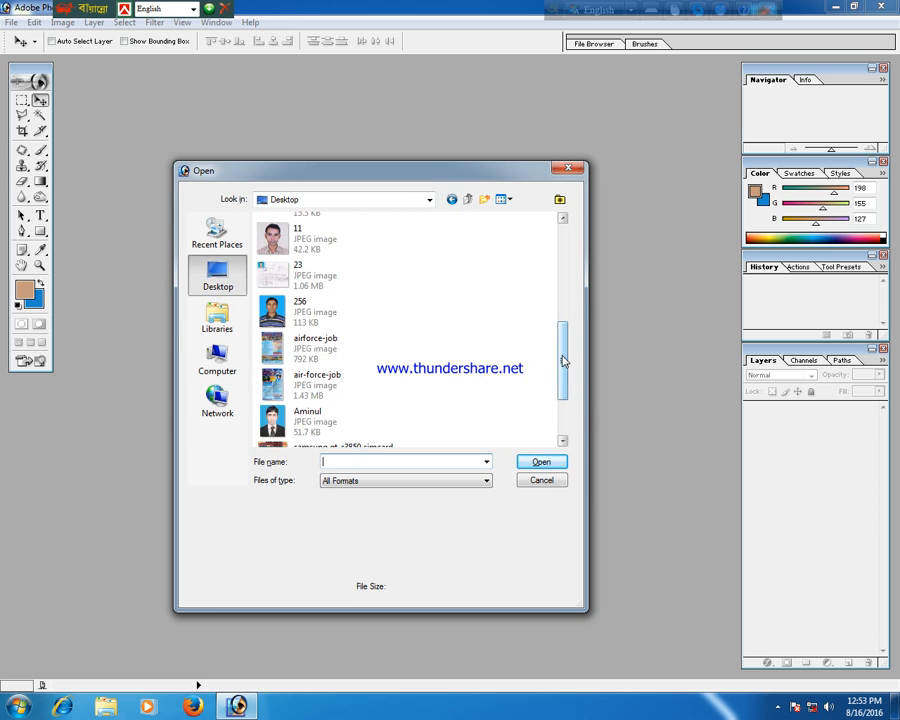
{"action": "scroll", "coordinate": [563, 360], "scroll_direction": "down", "scroll_amount": 3}
{"action": "scroll", "coordinate": [563, 361], "scroll_direction": "up", "scroll_amount": 2}
{"action": "left_click_drag", "start_coordinate": [569, 362], "coordinate": [577, 311]}
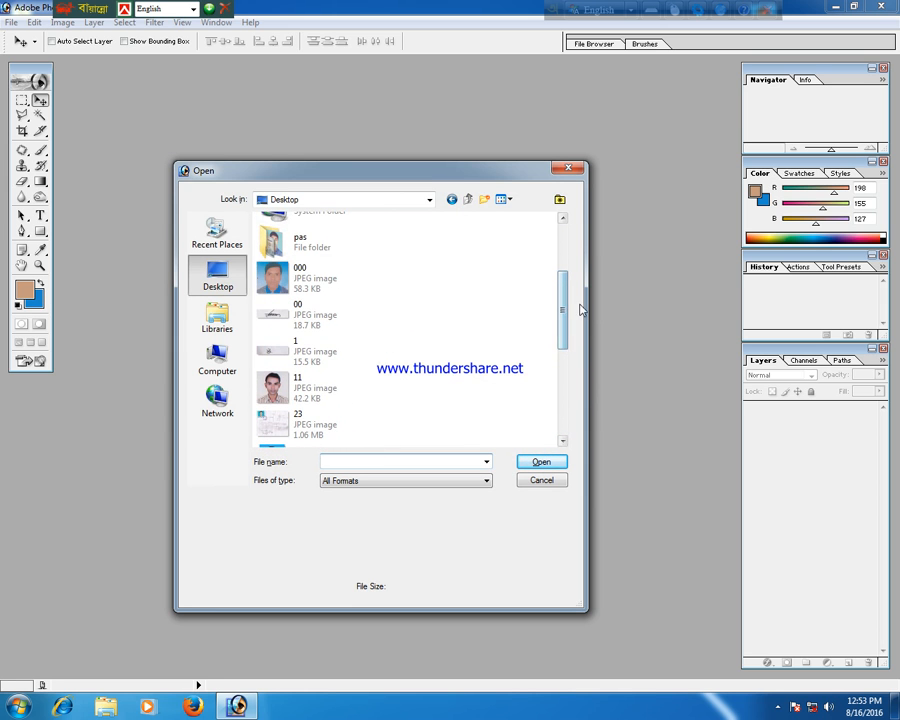
{"action": "left_click", "coordinate": [330, 389]}
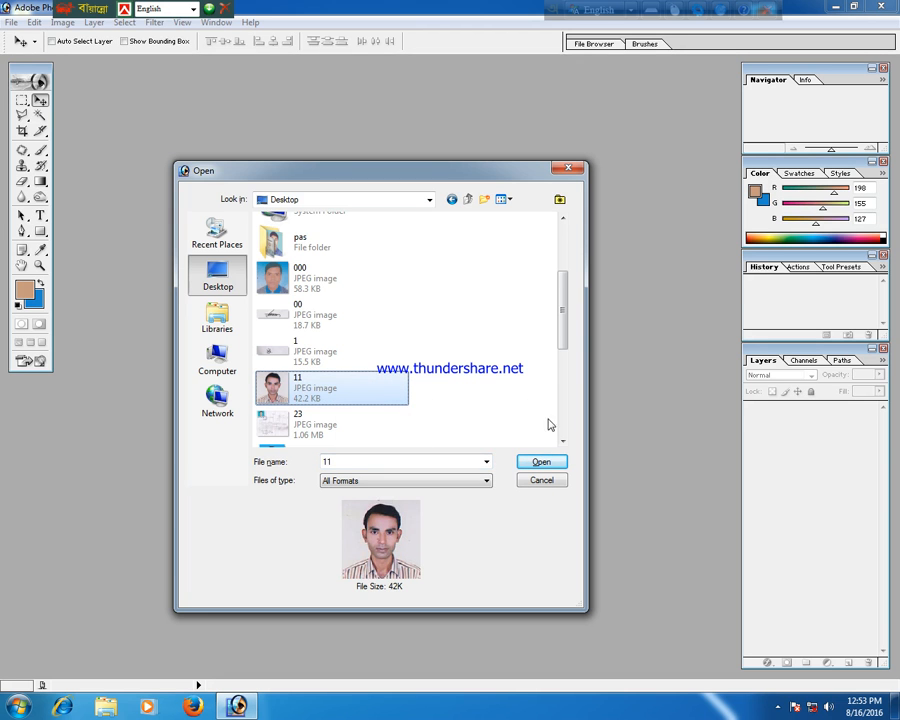
{"action": "left_click", "coordinate": [540, 462]}
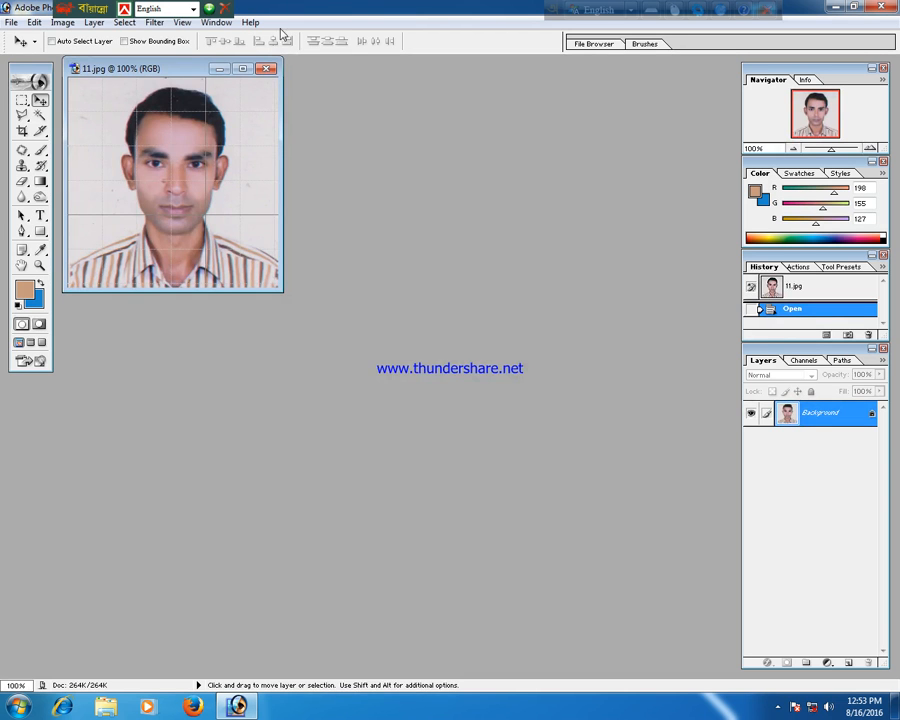
Maximize the 11.jpg document window and zoom in to 300%.
{"action": "double_click", "coordinate": [158, 68]}
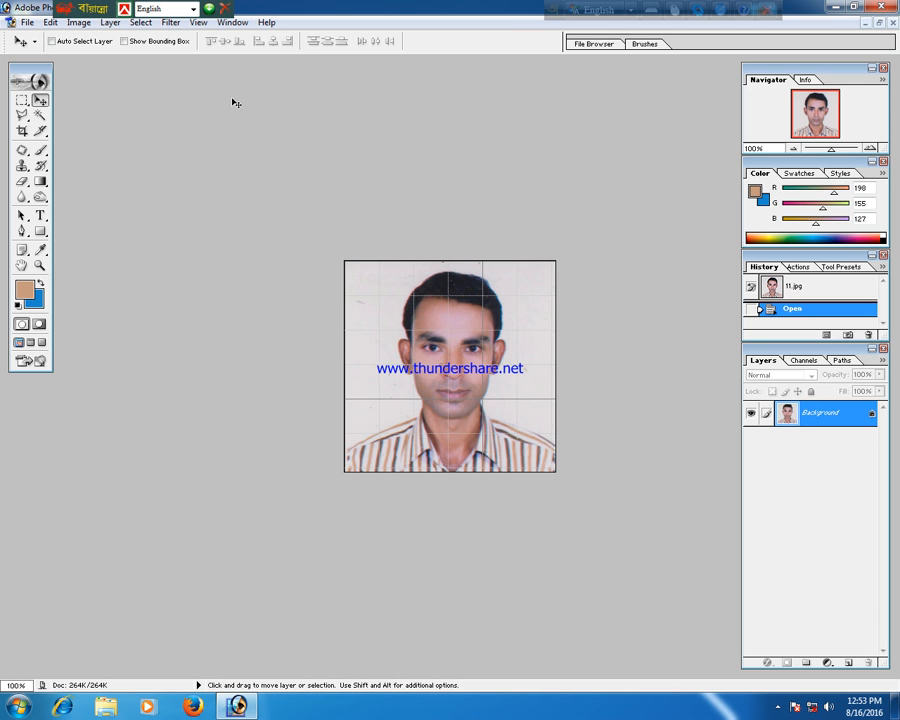
{"action": "key", "text": "ctrl+plus"}
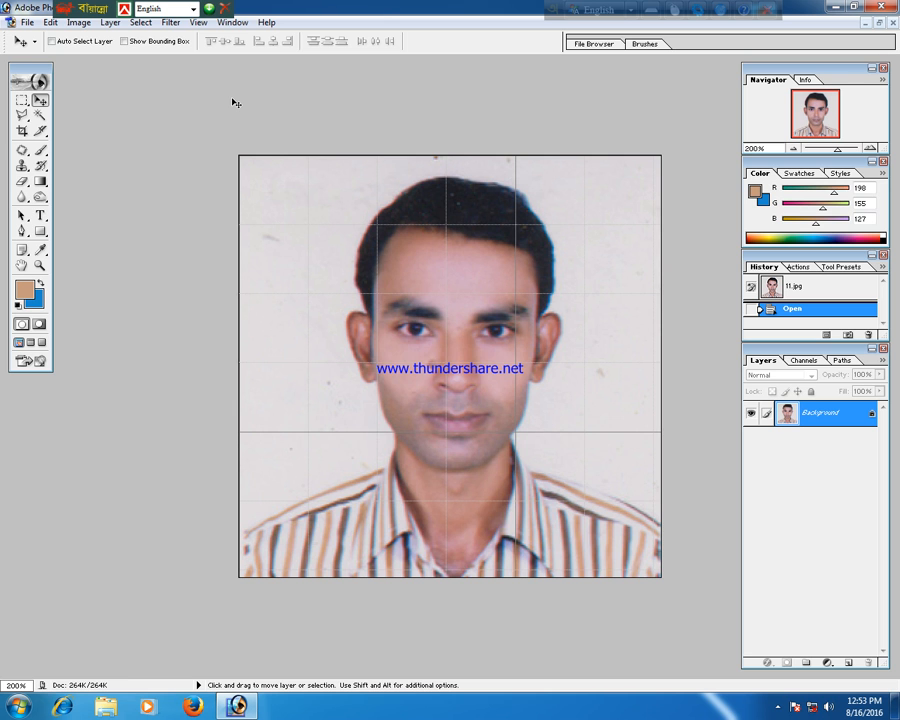
{"action": "key", "text": "ctrl+plus"}
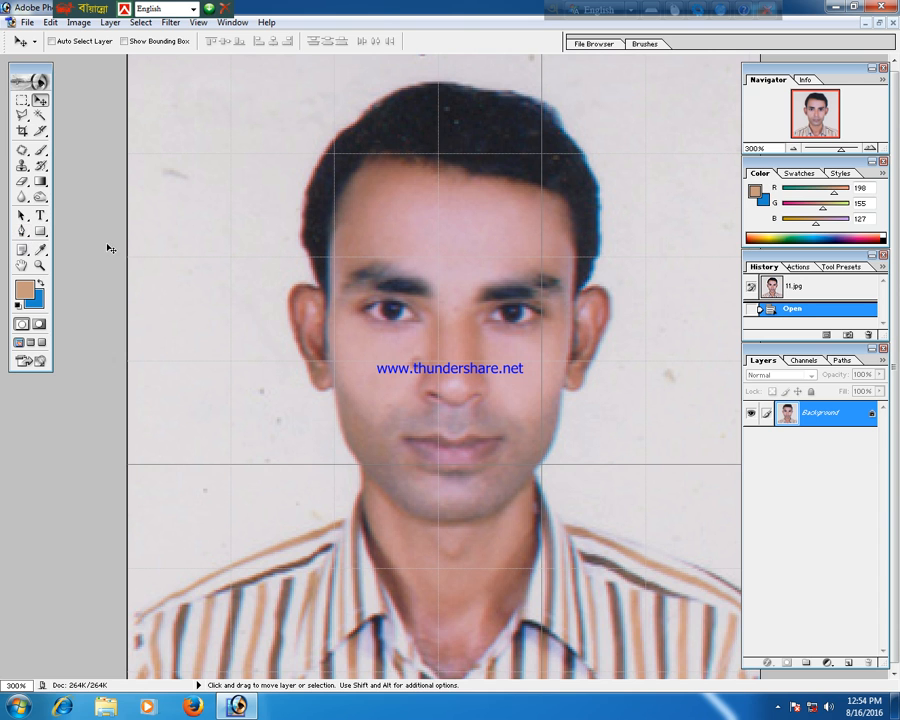
With the Pen tool, place anchor points along the left shoulder up to the base of the neck.
{"action": "key", "text": "p"}
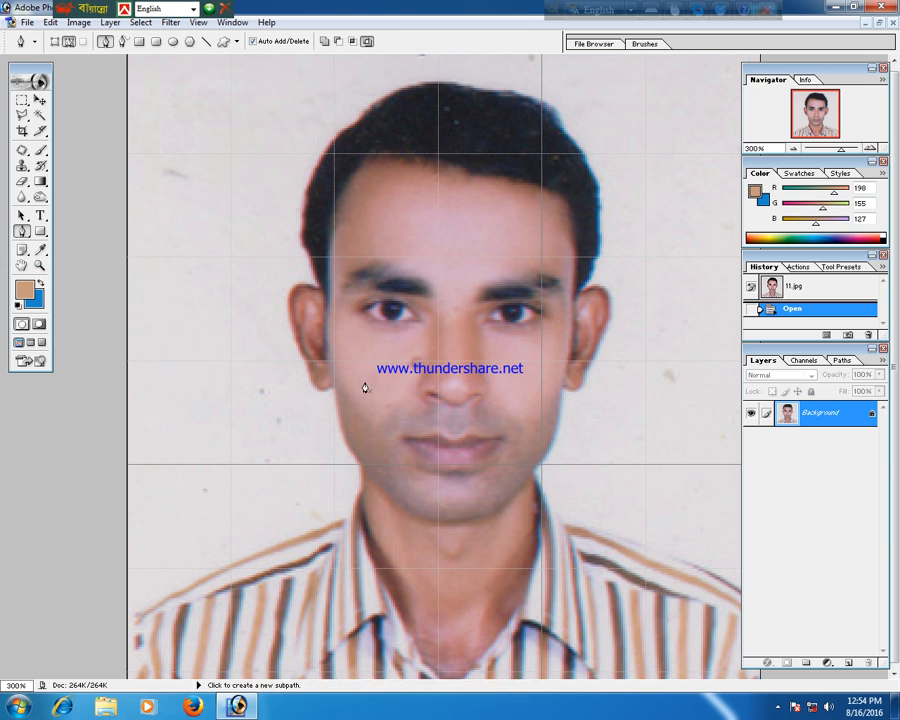
{"action": "left_click", "coordinate": [128, 628]}
{"action": "left_click_drag", "start_coordinate": [217, 569], "coordinate": [249, 560]}
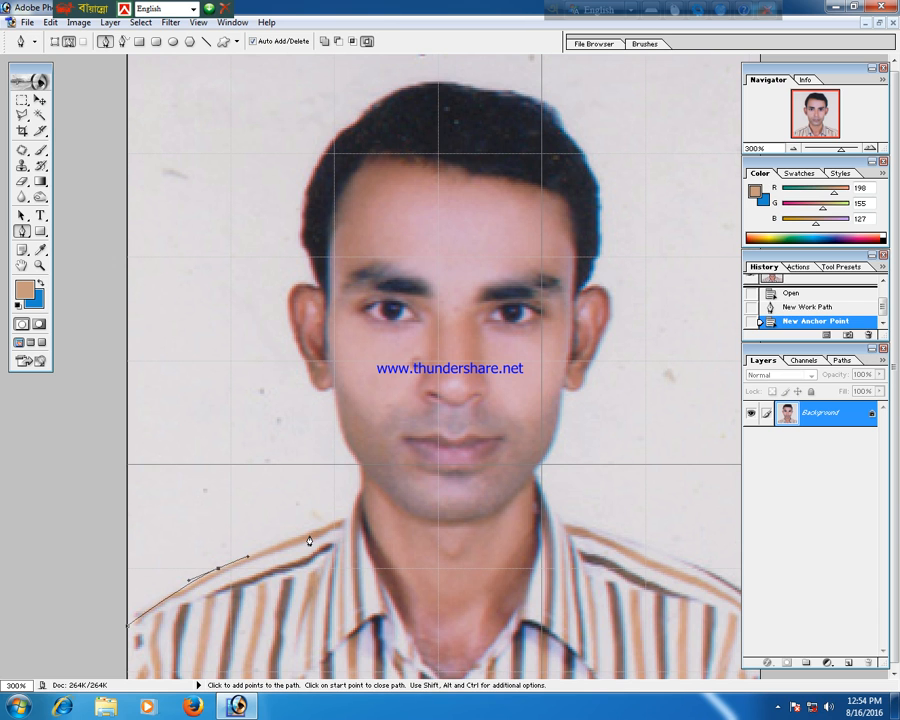
{"action": "left_click_drag", "start_coordinate": [311, 535], "coordinate": [334, 528]}
{"action": "left_click", "coordinate": [343, 522]}
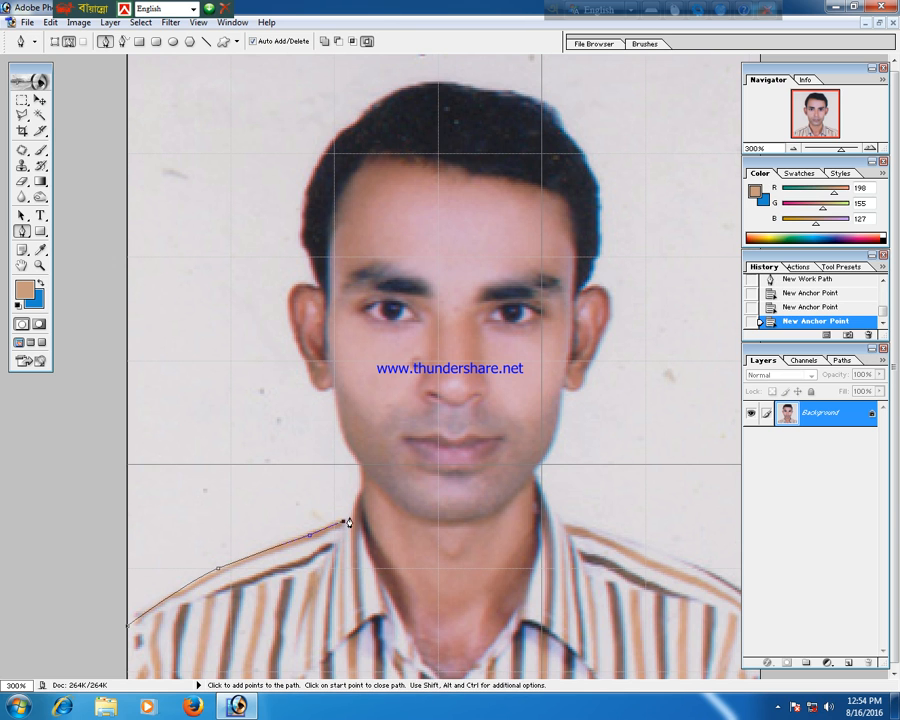
{"action": "left_click", "coordinate": [349, 512]}
{"action": "left_click_drag", "start_coordinate": [358, 491], "coordinate": [367, 488]}
{"action": "left_click", "coordinate": [359, 493]}
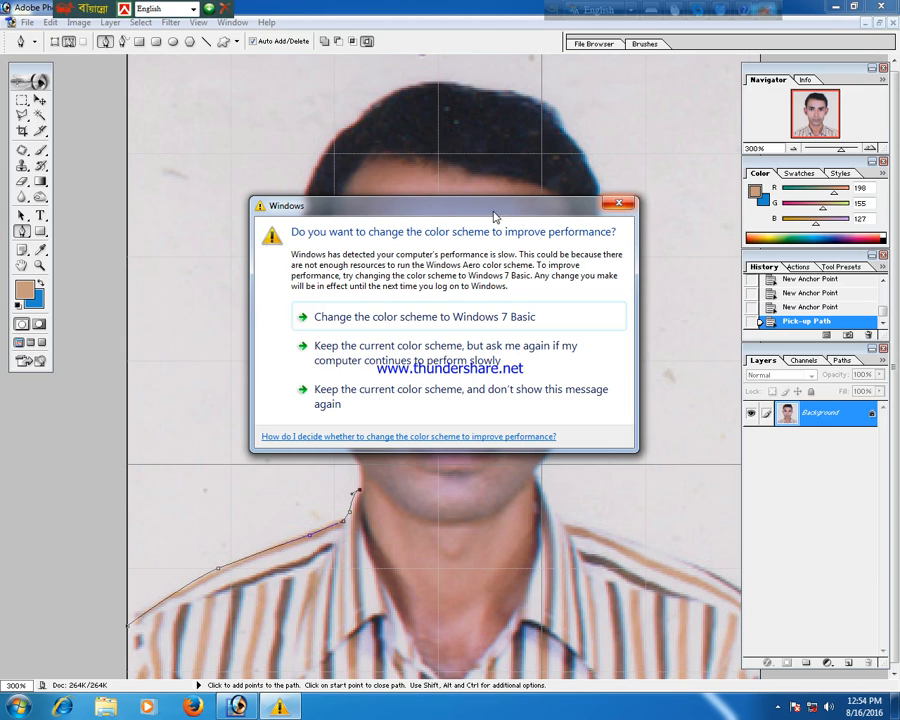
Close the Windows color-scheme prompt and continue the path up the left side of the neck and around the left ear.
{"action": "left_click", "coordinate": [622, 203]}
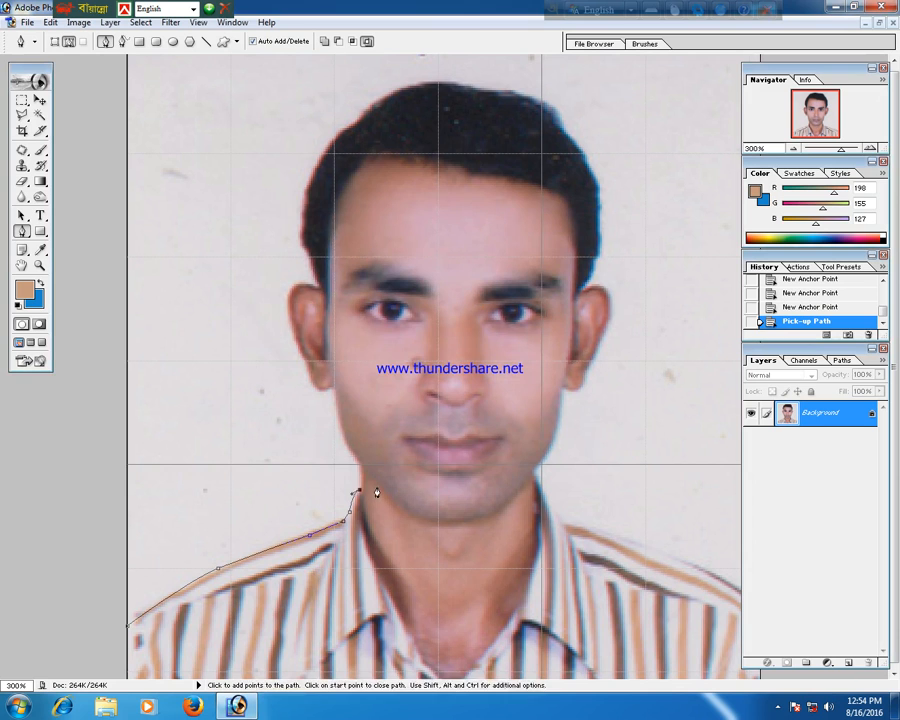
{"action": "left_click", "coordinate": [361, 466]}
{"action": "left_click", "coordinate": [361, 467]}
{"action": "left_click_drag", "start_coordinate": [332, 381], "coordinate": [325, 329]}
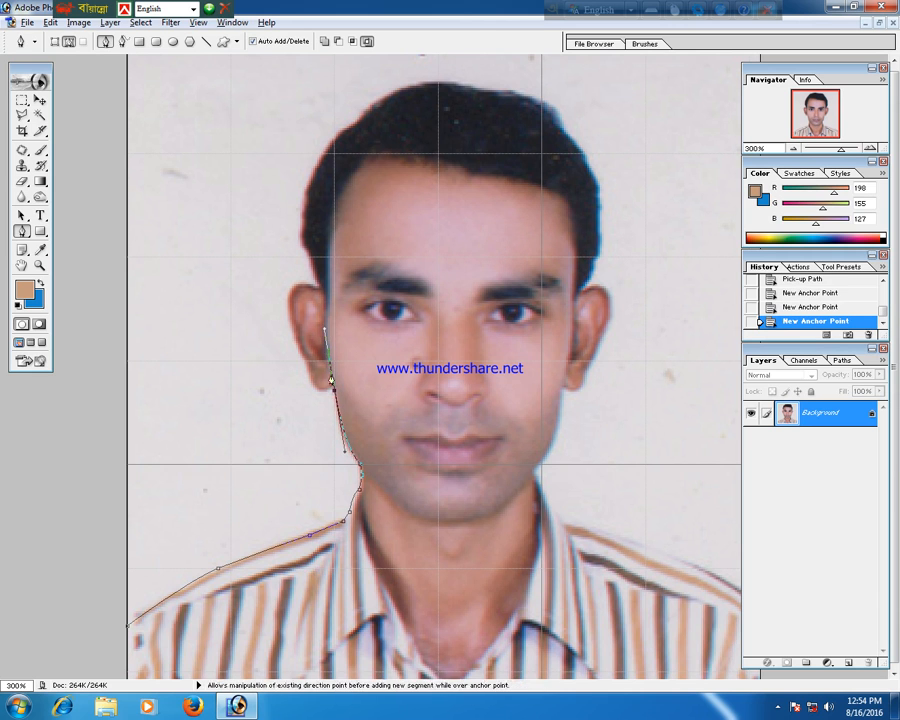
{"action": "left_click", "coordinate": [332, 389]}
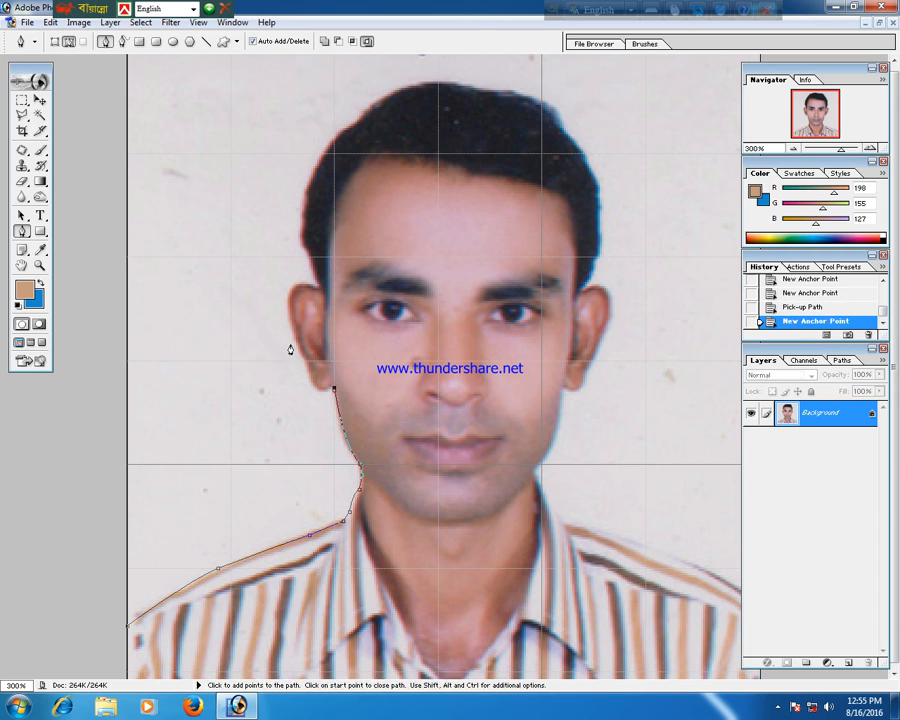
{"action": "left_click_drag", "start_coordinate": [298, 352], "coordinate": [340, 290]}
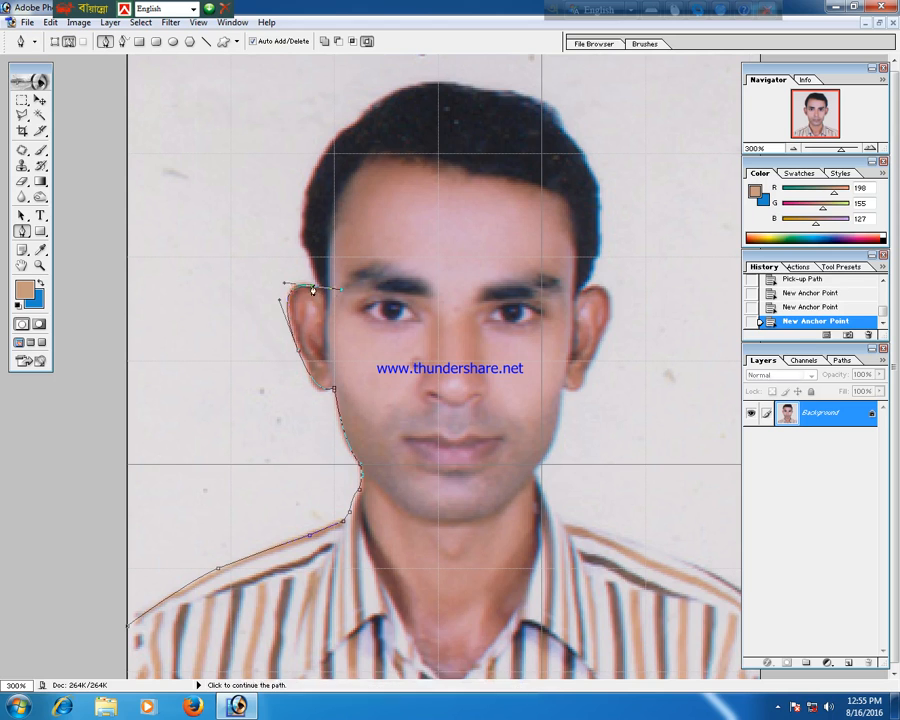
{"action": "left_click", "coordinate": [313, 289]}
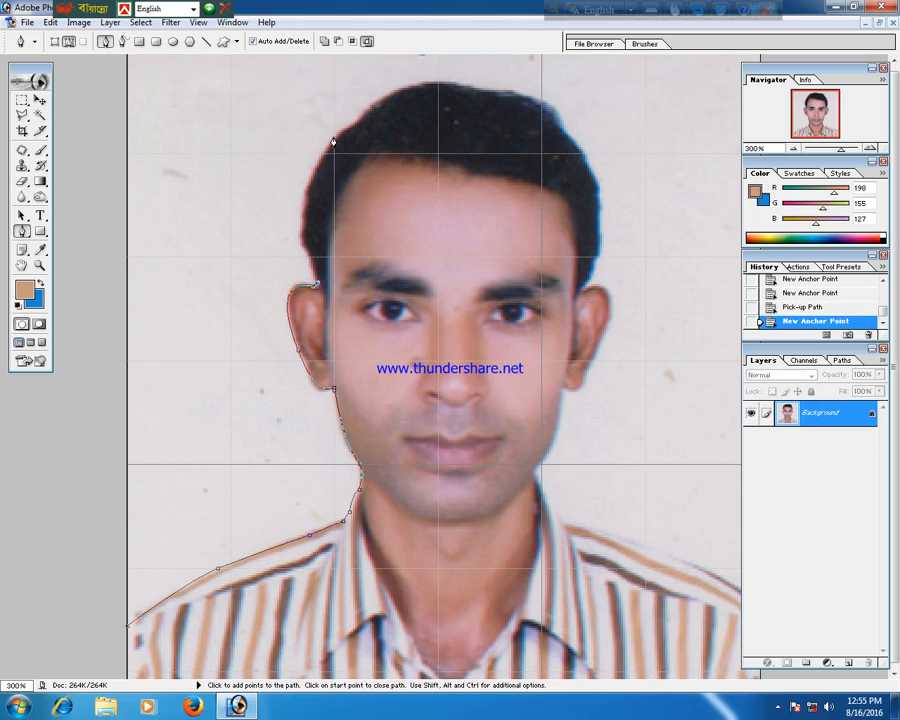
Continue the Pen path with curved anchor points over the top of the head to its right side.
{"action": "left_click_drag", "start_coordinate": [340, 133], "coordinate": [379, 87]}
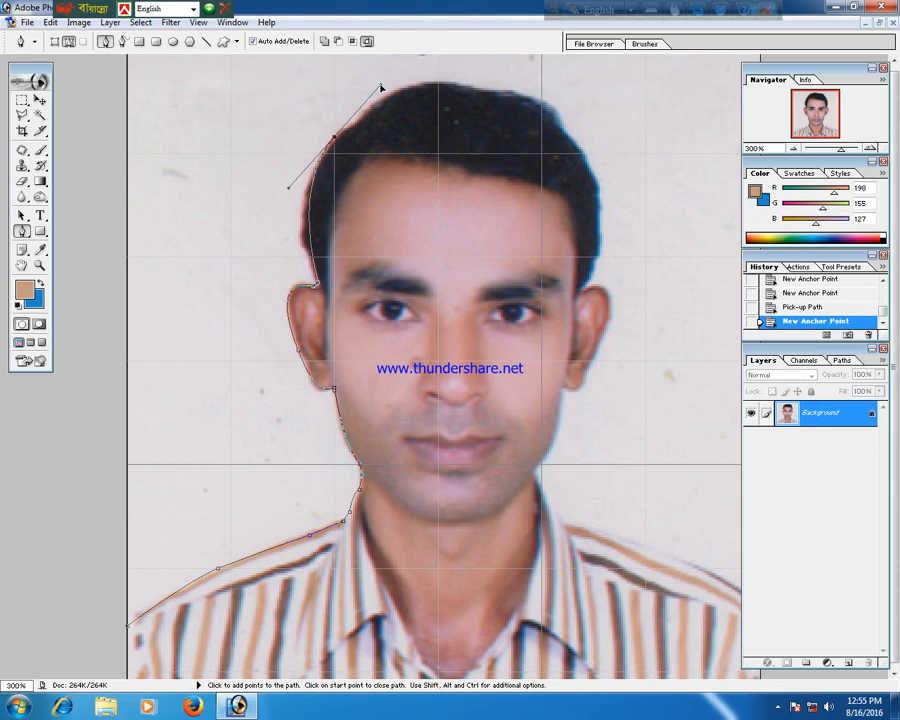
{"action": "left_click", "coordinate": [338, 133]}
{"action": "left_click_drag", "start_coordinate": [477, 92], "coordinate": [576, 112]}
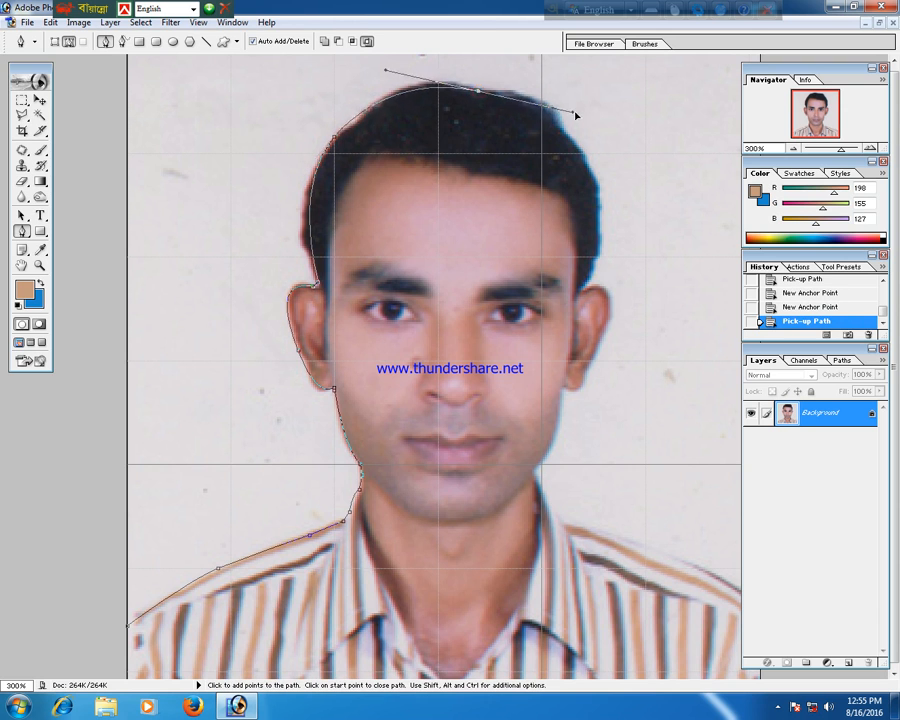
{"action": "left_click", "coordinate": [477, 92]}
{"action": "left_click_drag", "start_coordinate": [587, 160], "coordinate": [616, 225]}
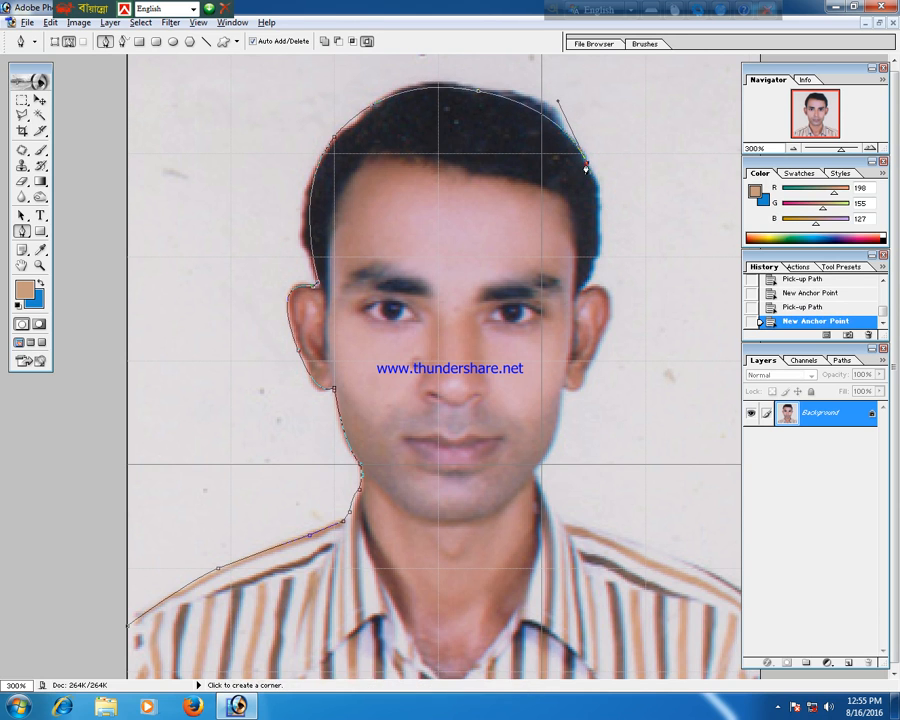
{"action": "left_click", "coordinate": [587, 160]}
Continue the path down the right side of the head and around the right ear to the jaw.
{"action": "left_click_drag", "start_coordinate": [584, 300], "coordinate": [596, 368]}
{"action": "left_click", "coordinate": [594, 257], "text": "alt"}
{"action": "left_click", "coordinate": [589, 365]}
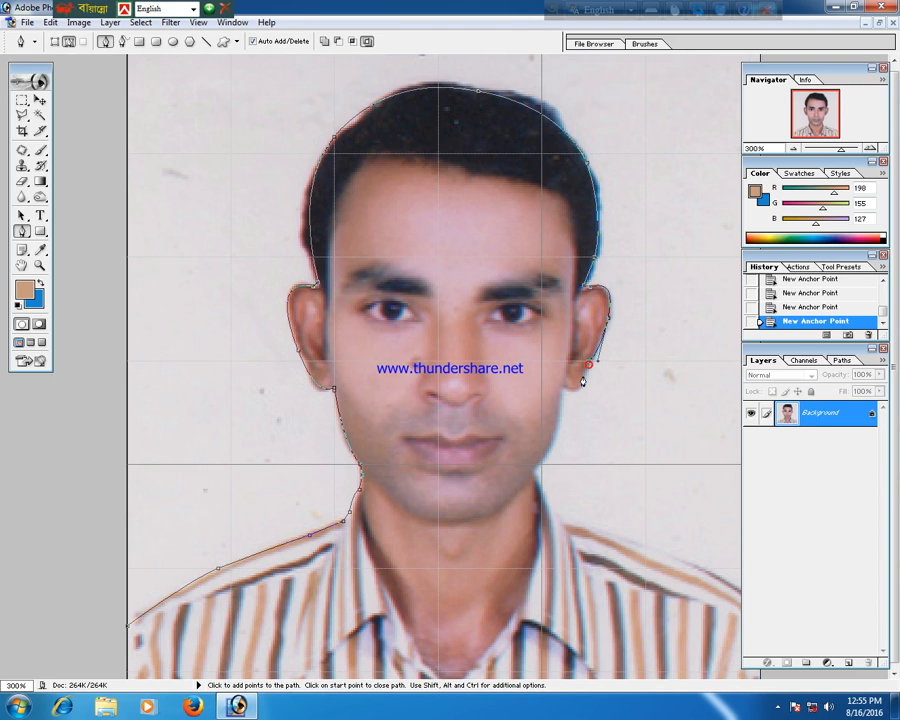
{"action": "left_click", "coordinate": [545, 384]}
{"action": "left_click", "coordinate": [565, 388], "text": "alt"}
{"action": "left_click", "coordinate": [562, 391]}
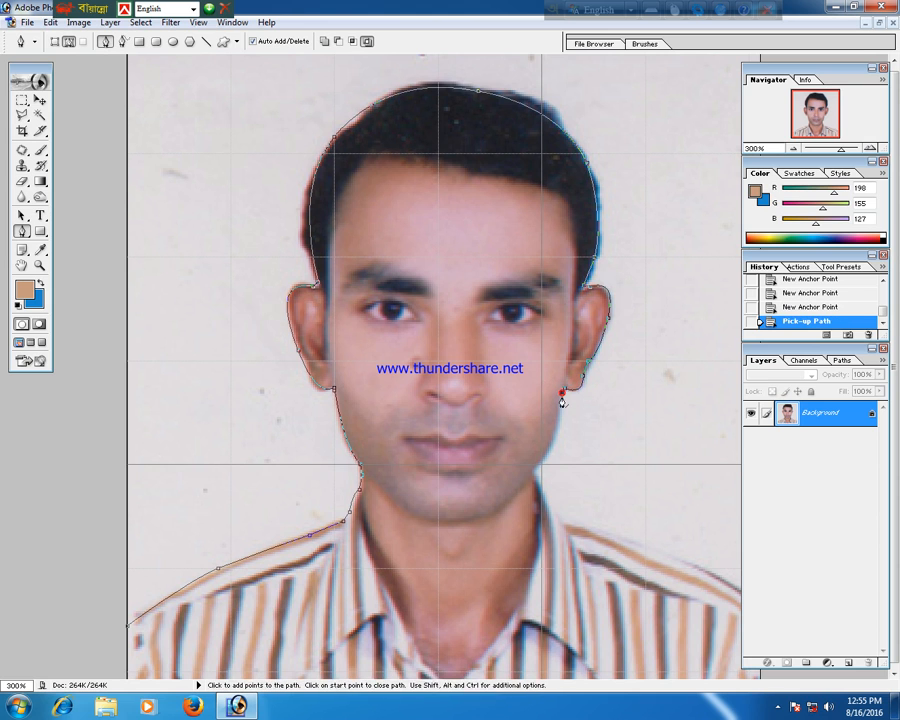
Extend the path down the right side of the neck and out along the right shoulder.
{"action": "left_click_drag", "start_coordinate": [535, 464], "coordinate": [509, 481]}
{"action": "left_click", "coordinate": [535, 467], "text": "alt"}
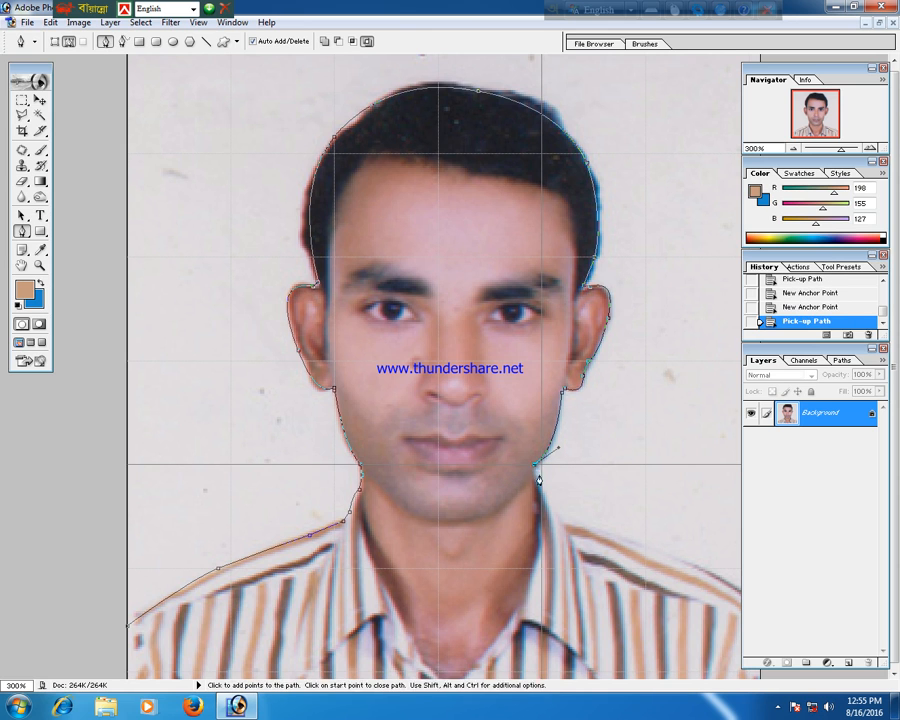
{"action": "left_click", "coordinate": [541, 494]}
{"action": "left_click", "coordinate": [561, 513]}
{"action": "left_click", "coordinate": [584, 524]}
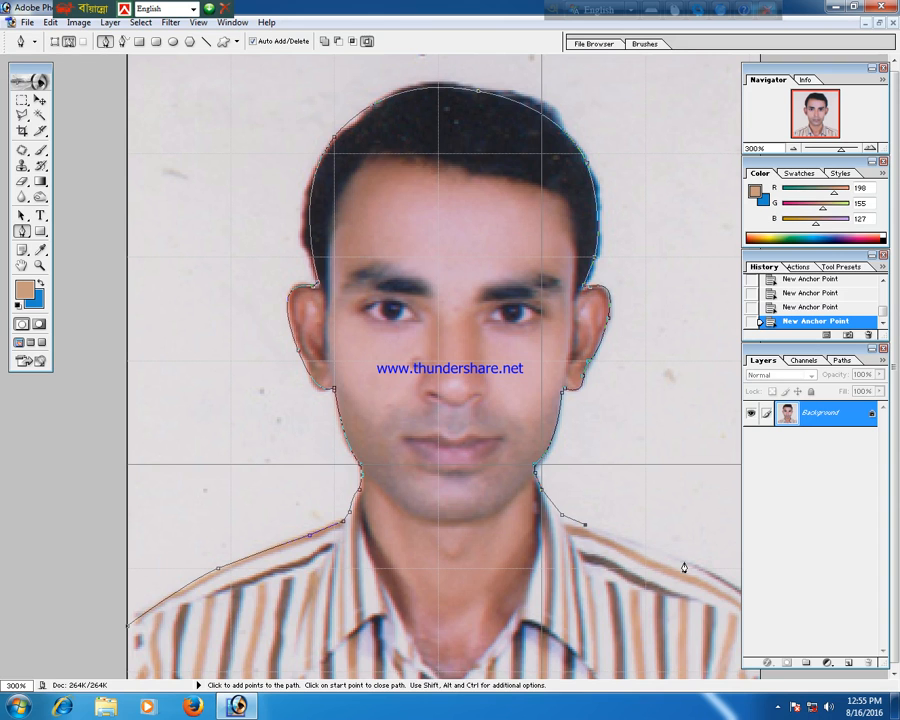
{"action": "left_click", "coordinate": [685, 563]}
Zoom out, route the path around the outside of the photo back to its start, and load the path as a selection.
{"action": "key", "text": "ctrl+minus"}
{"action": "key", "text": "ctrl+minus"}
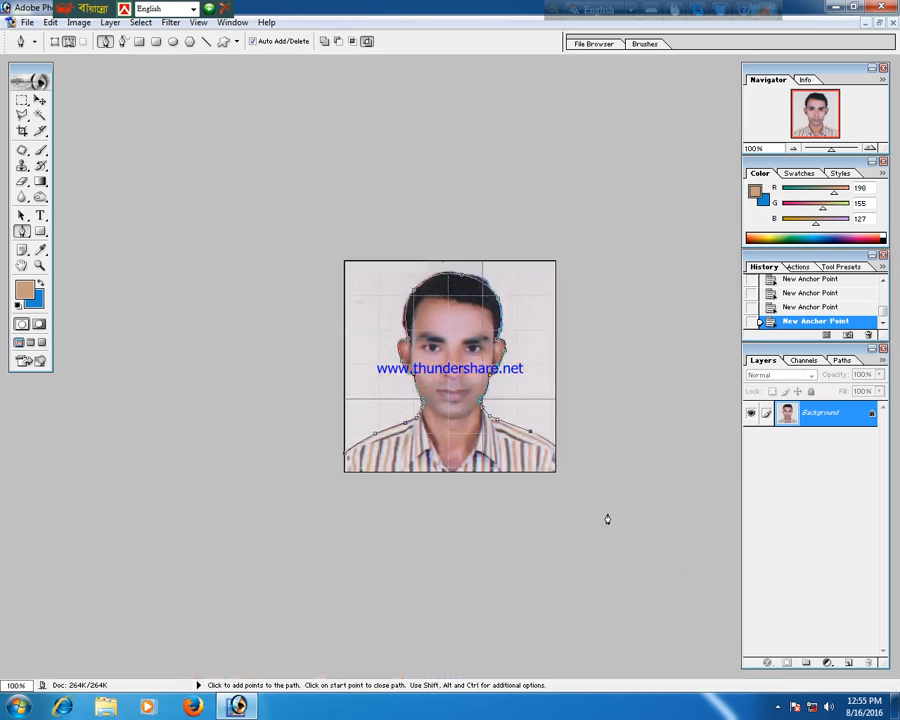
{"action": "left_click", "coordinate": [611, 424]}
{"action": "left_click_drag", "start_coordinate": [656, 233], "coordinate": [637, 135]}
{"action": "left_click_drag", "start_coordinate": [546, 113], "coordinate": [448, 107]}
{"action": "left_click_drag", "start_coordinate": [370, 110], "coordinate": [336, 126]}
{"action": "left_click_drag", "start_coordinate": [232, 157], "coordinate": [184, 190]}
{"action": "left_click_drag", "start_coordinate": [137, 261], "coordinate": [115, 330]}
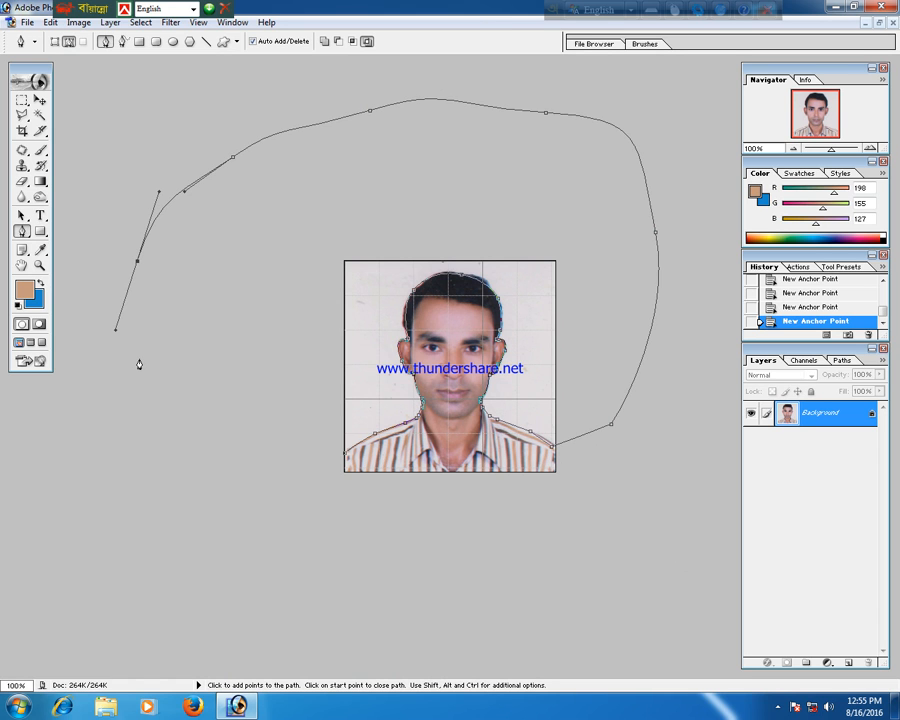
{"action": "key", "text": "ctrl+Return"}
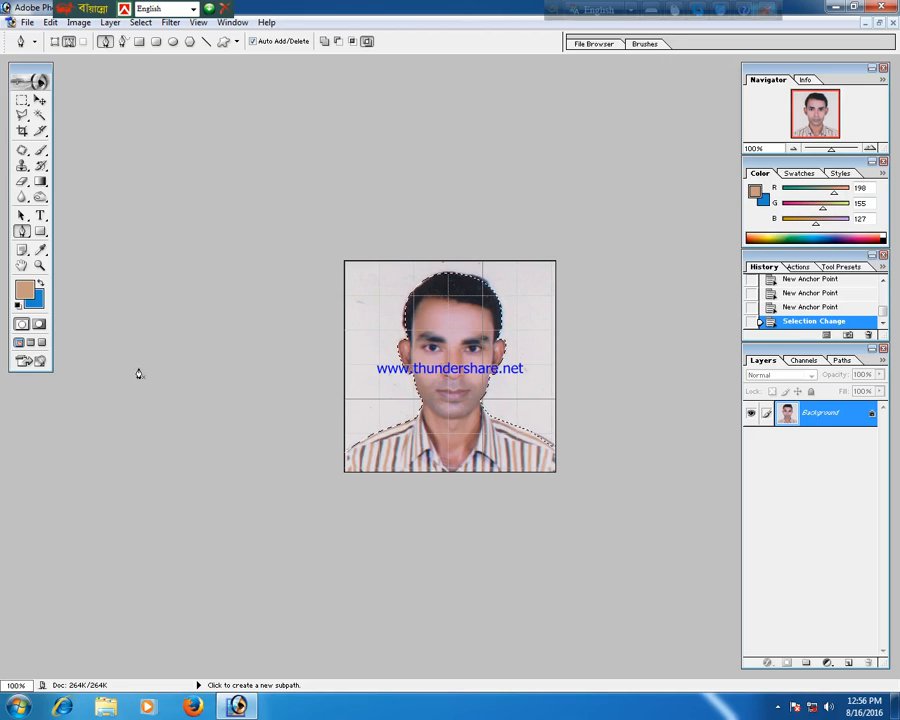
Set the background colour to the blue 0688EC in the Color Picker.
{"action": "left_click", "coordinate": [35, 298]}
{"action": "left_click_drag", "start_coordinate": [455, 232], "coordinate": [351, 189]}
{"action": "left_click", "coordinate": [358, 328]}
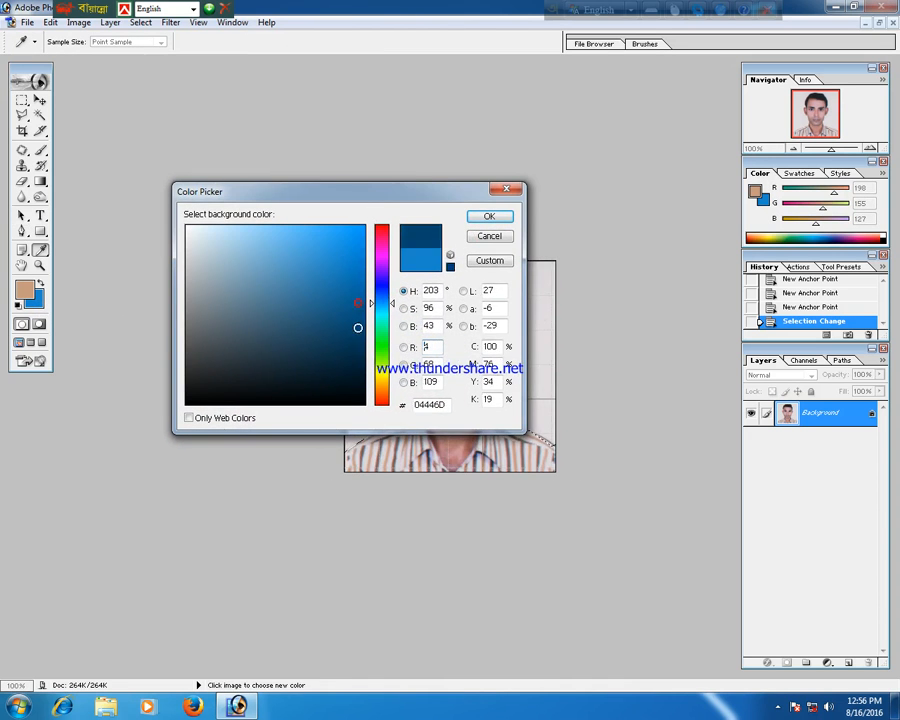
{"action": "left_click", "coordinate": [346, 248]}
{"action": "left_click", "coordinate": [382, 261]}
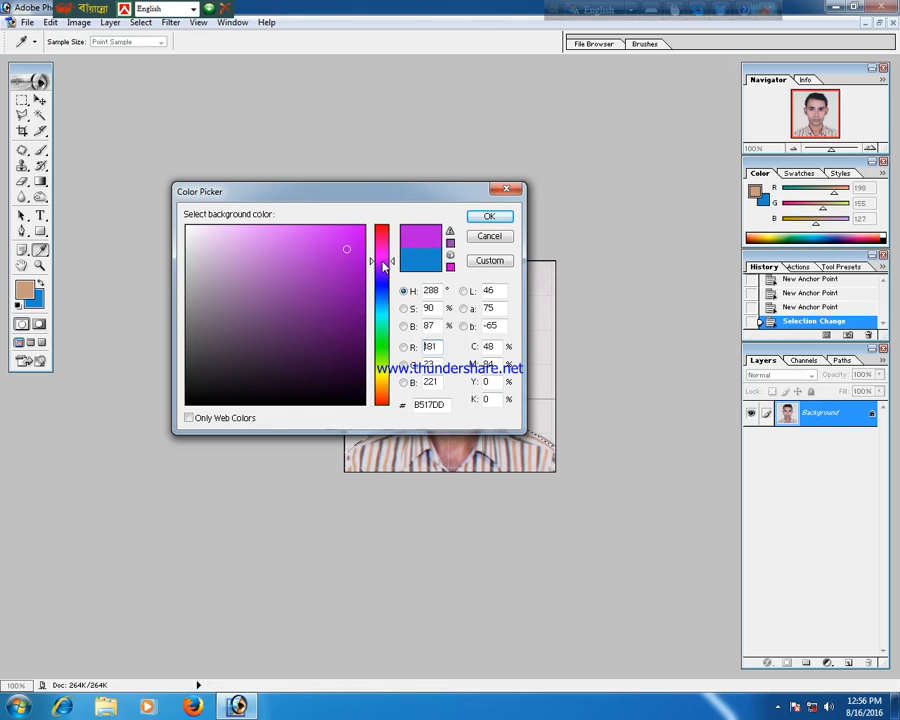
{"action": "left_click", "coordinate": [347, 234]}
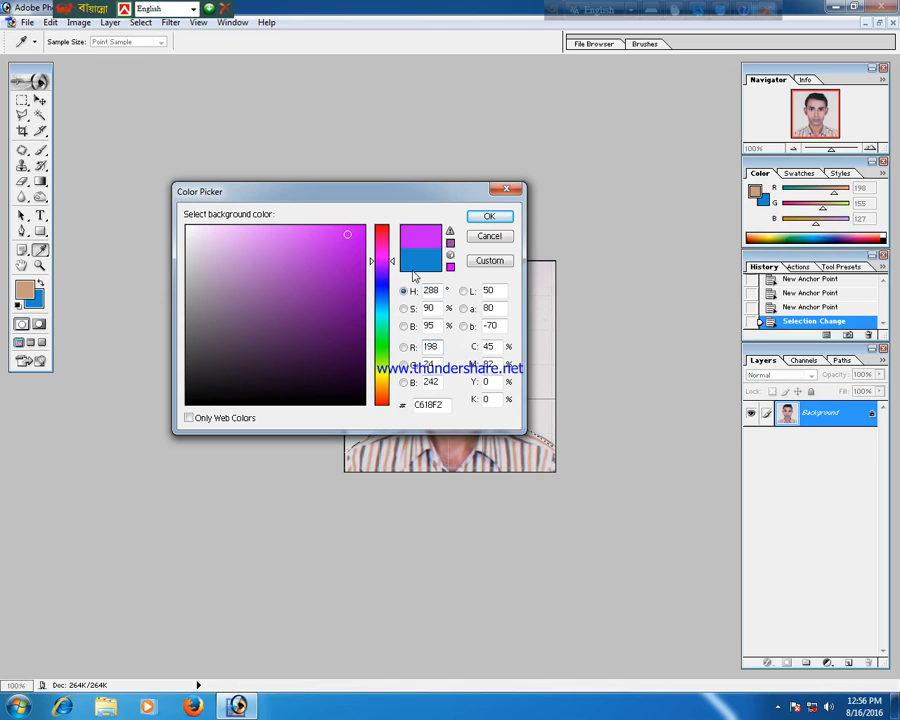
{"action": "left_click", "coordinate": [384, 302]}
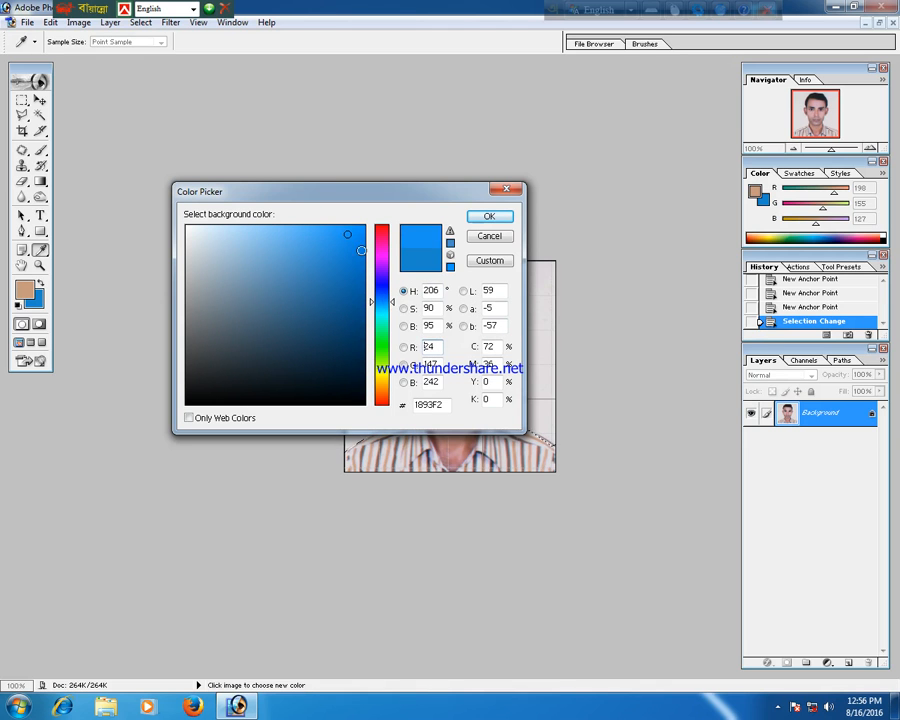
{"action": "left_click", "coordinate": [360, 238]}
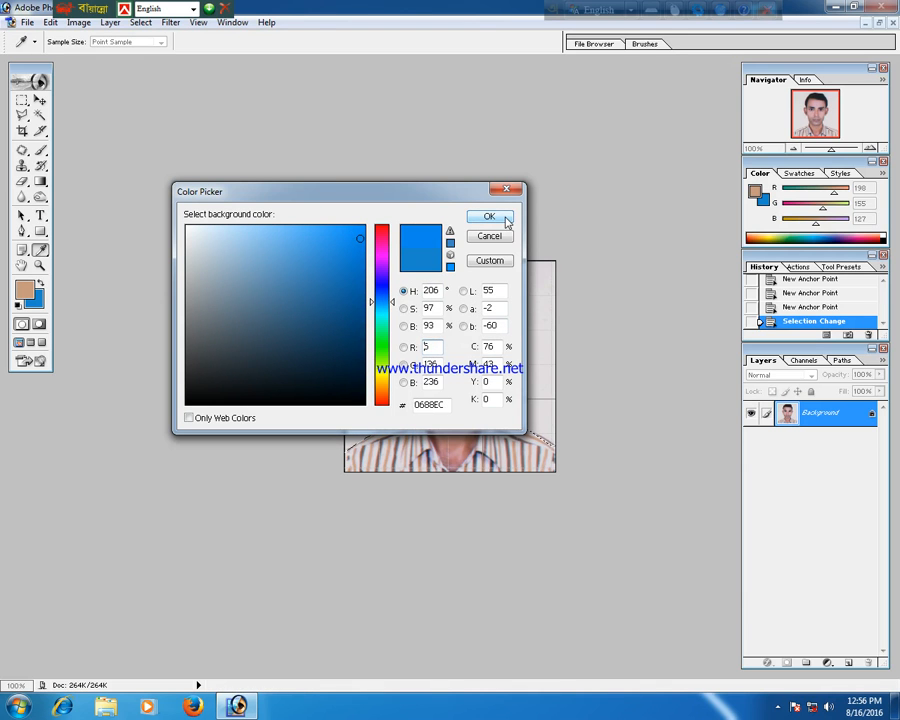
{"action": "left_click", "coordinate": [500, 217]}
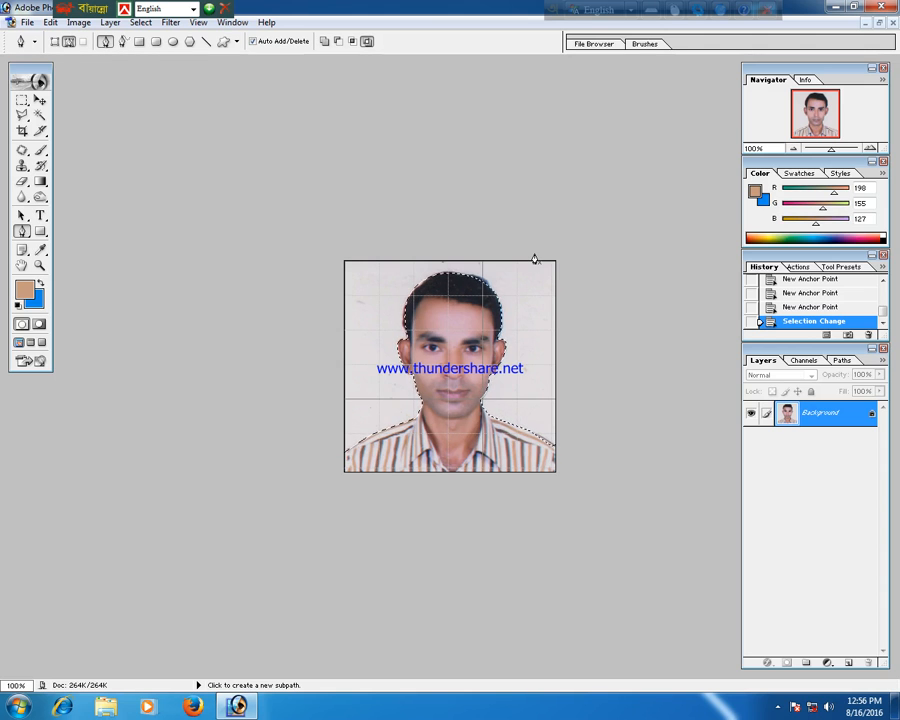
Clear the selected background to fill it with blue, then deselect.
{"action": "key", "text": "Delete"}
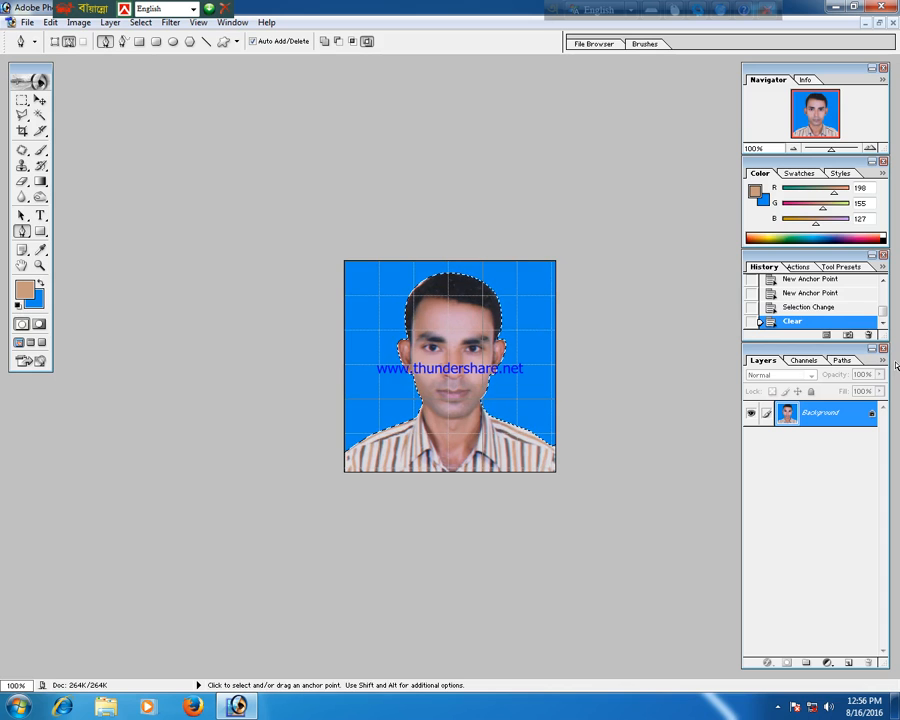
{"action": "key", "text": "ctrl+d"}
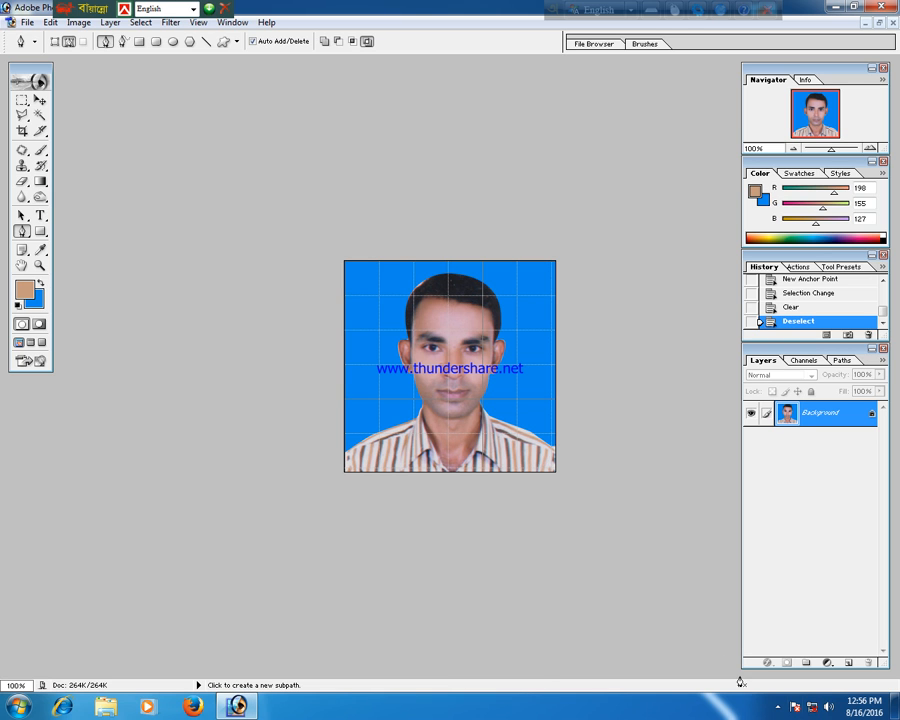
{"action": "left_click", "coordinate": [777, 706]}
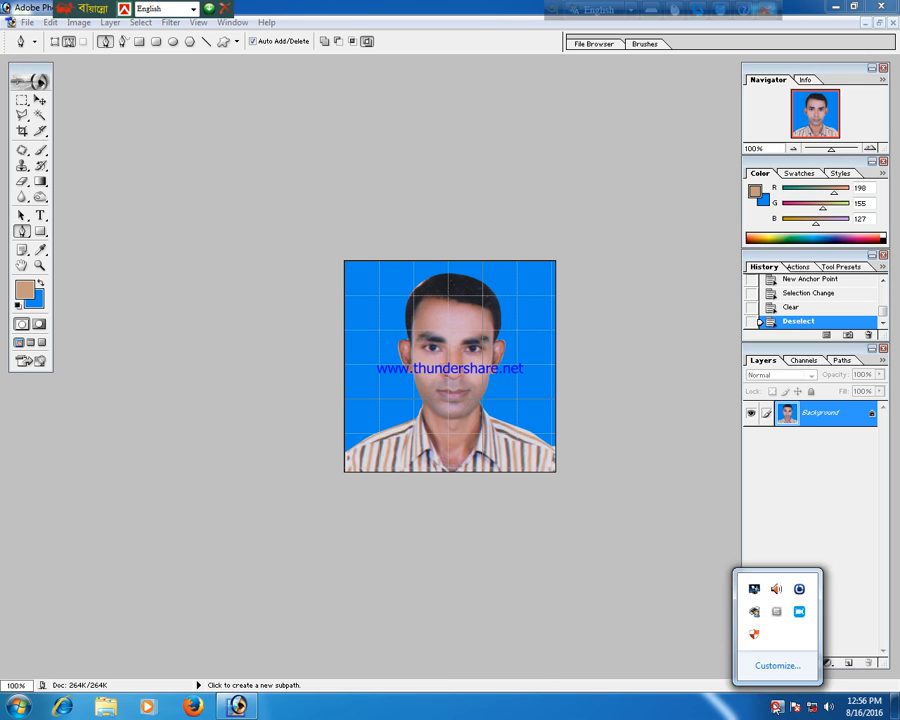
{"action": "left_click", "coordinate": [799, 612]}
{"action": "mouse_move", "coordinate": [418, 250]}
{"action": "left_mouse_down"}
{"action": "mouse_move", "coordinate": [395, 263]}
{"action": "mouse_move", "coordinate": [428, 271]}
{"action": "left_mouse_up"}
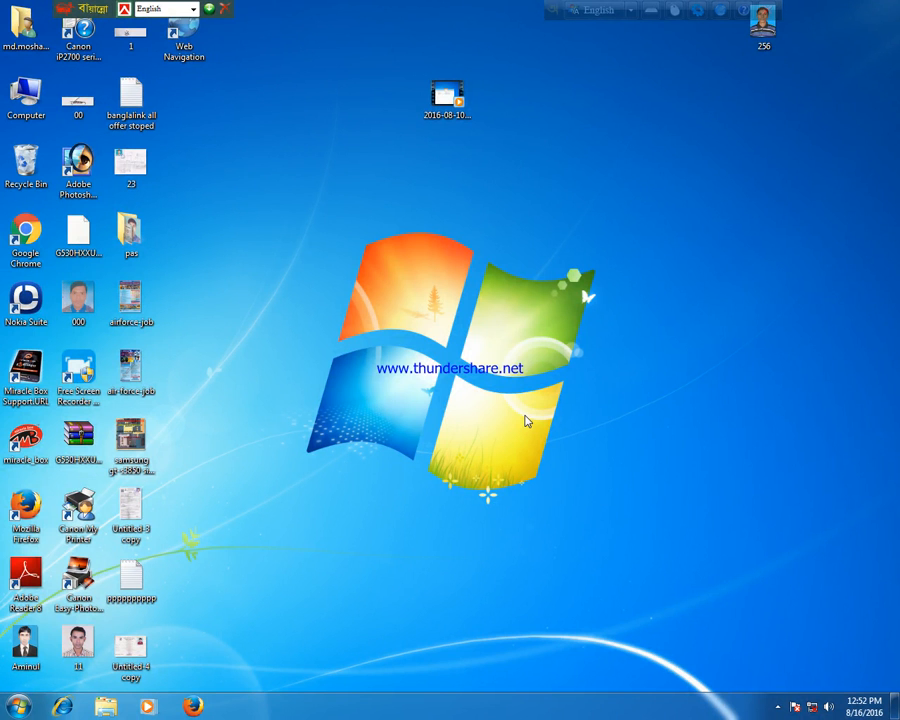
{"action": "right_click", "coordinate": [424, 294]}
{"action": "left_click", "coordinate": [470, 334]}
{"action": "right_click", "coordinate": [333, 300]}
{"action": "left_click", "coordinate": [380, 344]}
Launch Adobe Photoshop 7.0 from the Start menu's program list.
{"action": "left_click", "coordinate": [18, 708]}
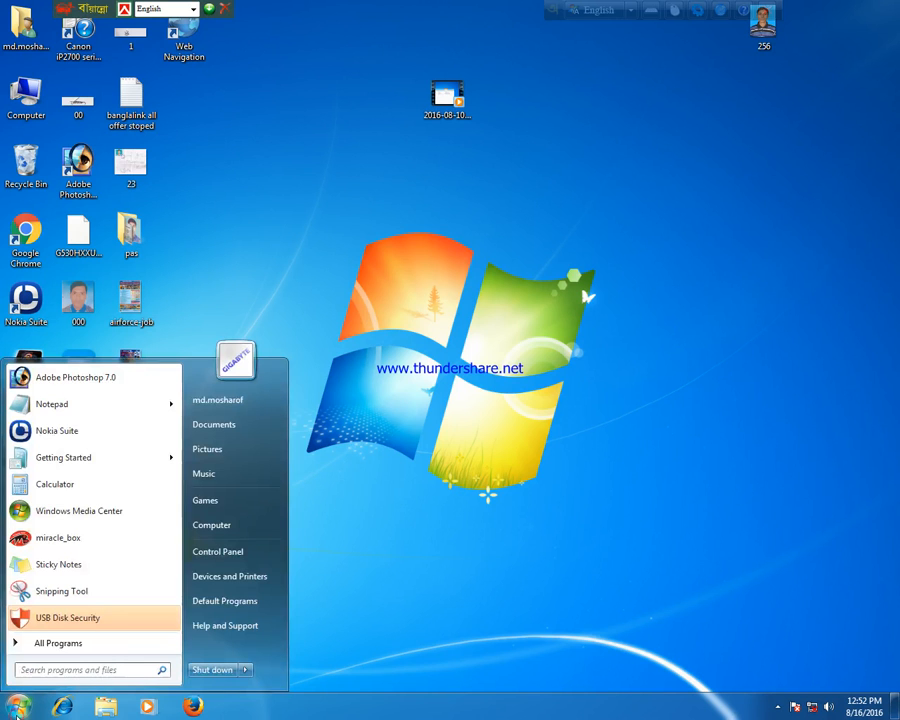
{"action": "left_click", "coordinate": [97, 646]}
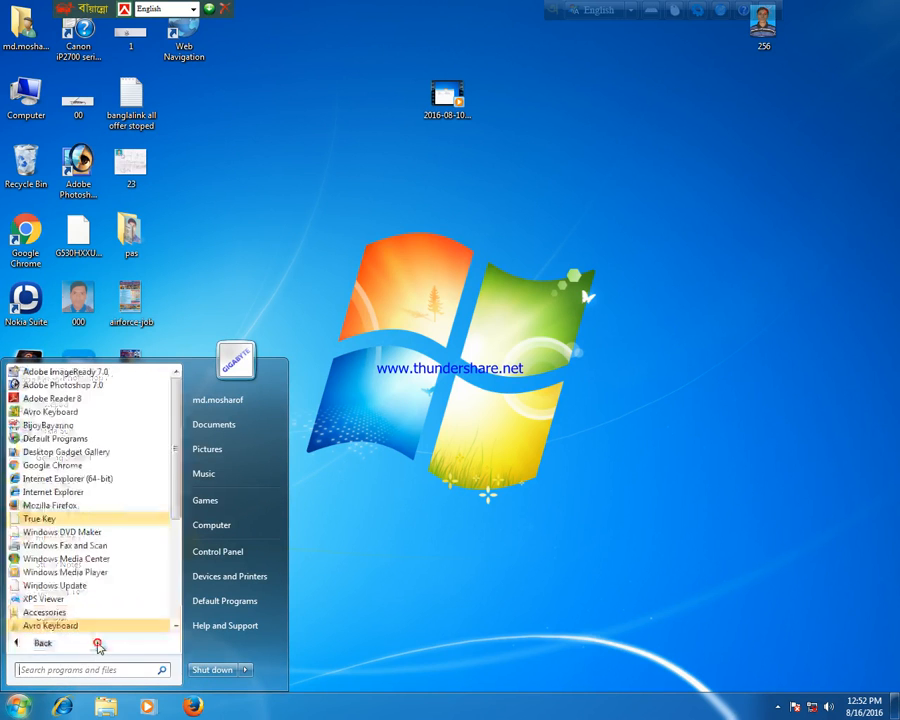
{"action": "left_click", "coordinate": [111, 389]}
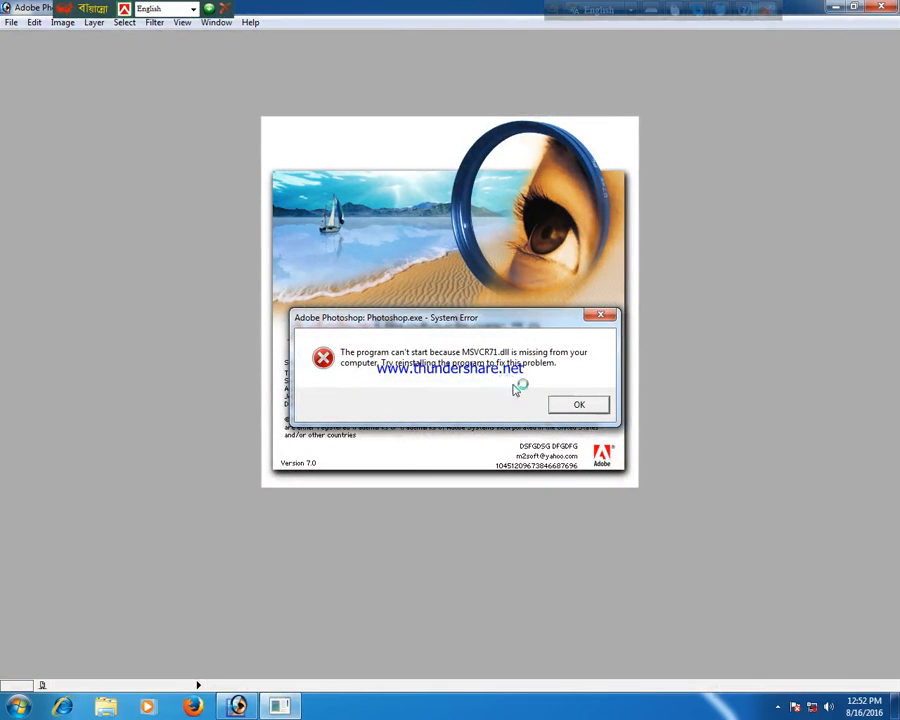
Dismiss the MSVCR71.dll system error dialog until Photoshop finishes starting.
{"action": "left_click", "coordinate": [578, 404]}
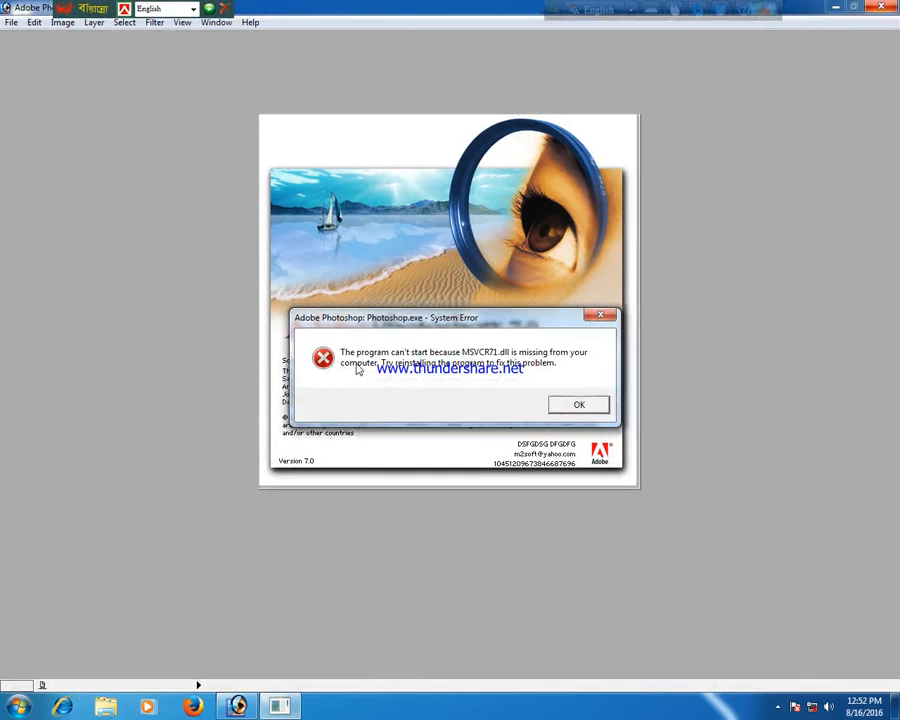
{"action": "left_click", "coordinate": [586, 408]}
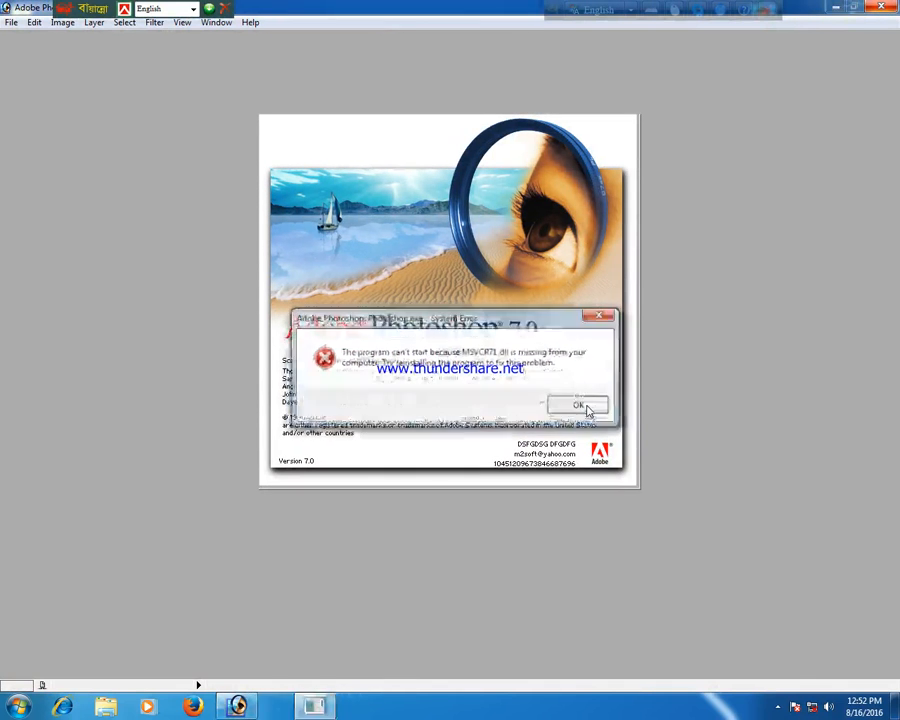
{"action": "left_click", "coordinate": [588, 406]}
{"action": "left_click", "coordinate": [588, 408]}
{"action": "left_click", "coordinate": [588, 408]}
{"action": "left_click", "coordinate": [587, 408]}
{"action": "left_click", "coordinate": [587, 408]}
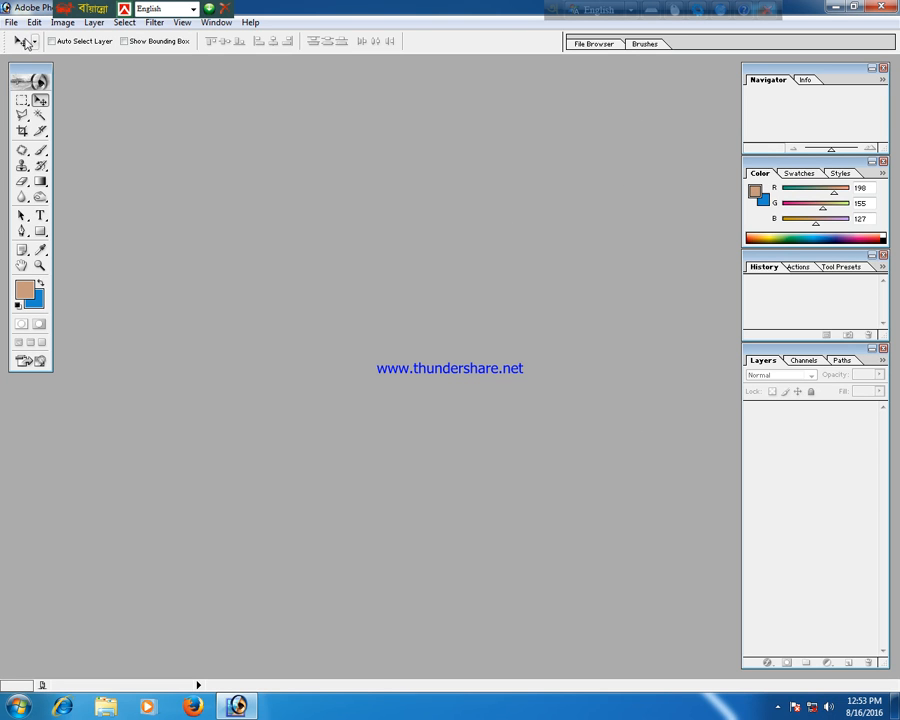
Open the image 11 from the Desktop folder.
{"action": "left_click", "coordinate": [11, 23]}
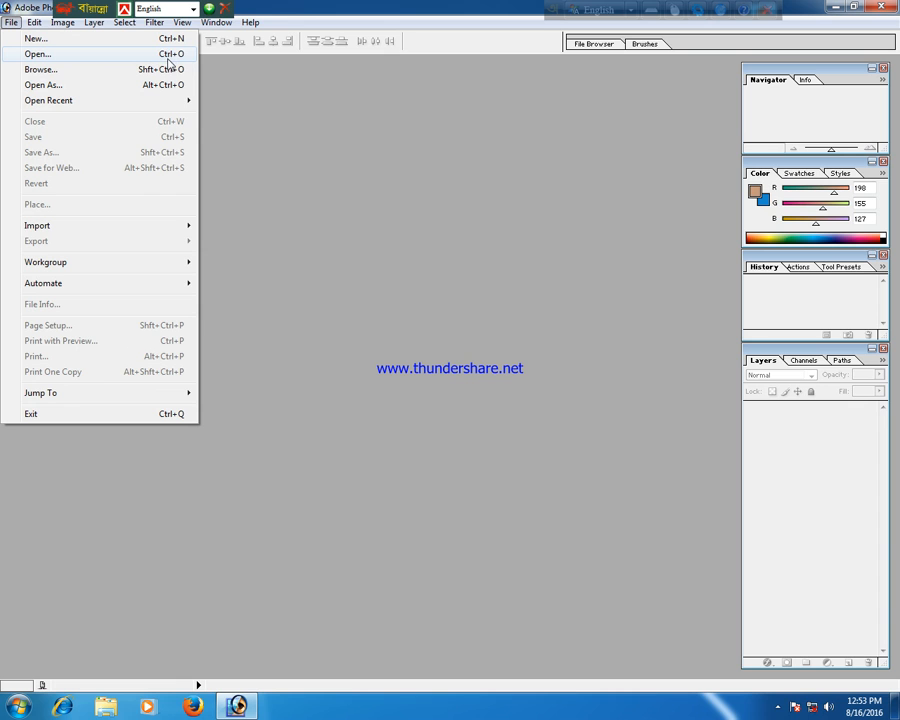
{"action": "left_click", "coordinate": [340, 7]}
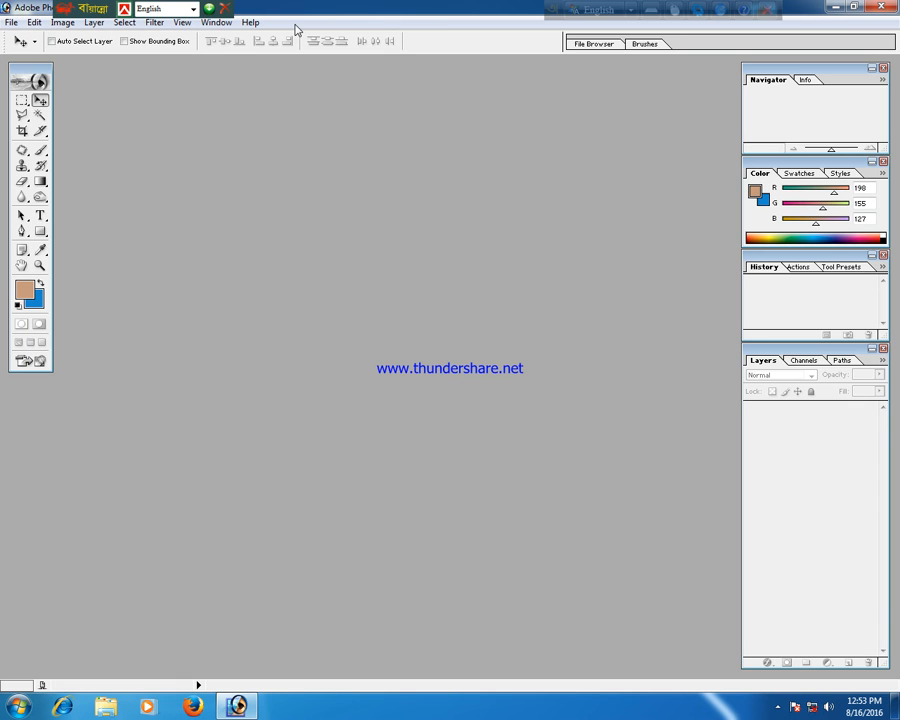
{"action": "key", "text": "ctrl+o"}
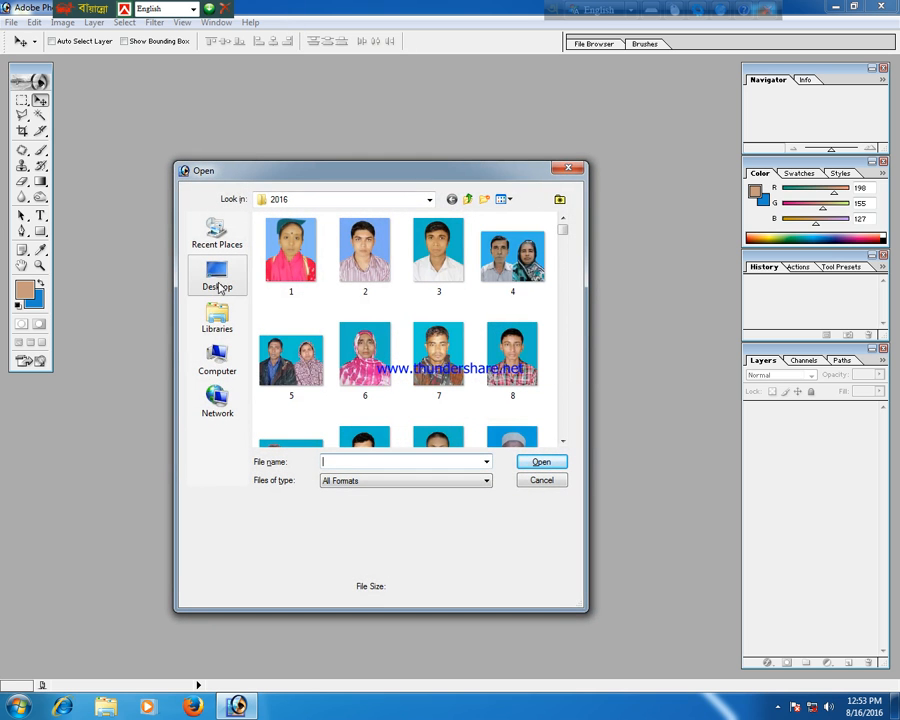
{"action": "left_click", "coordinate": [224, 288]}
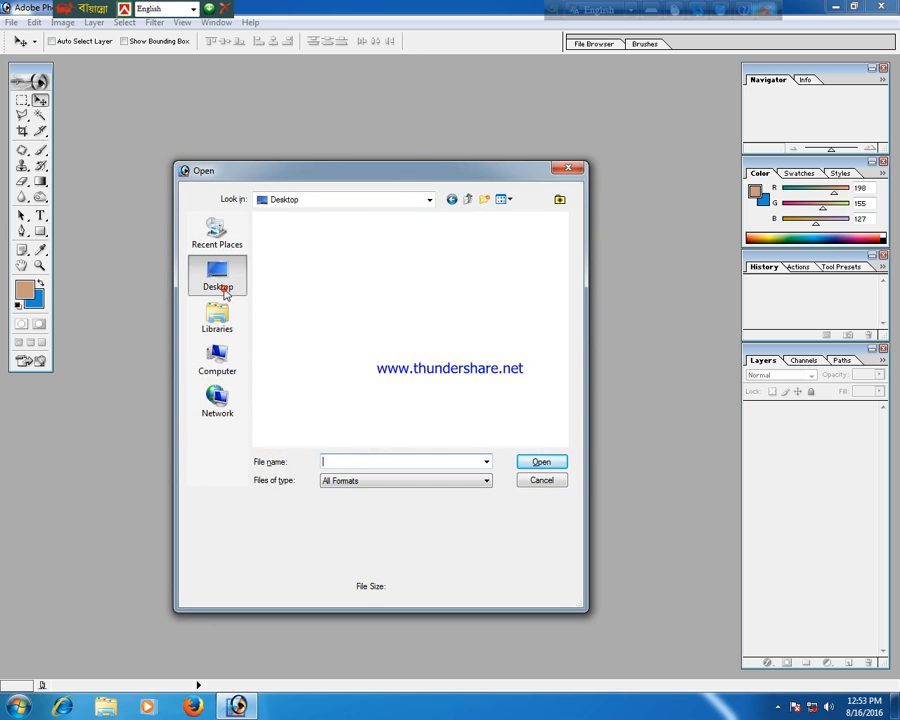
{"action": "left_click_drag", "start_coordinate": [562, 255], "coordinate": [581, 310]}
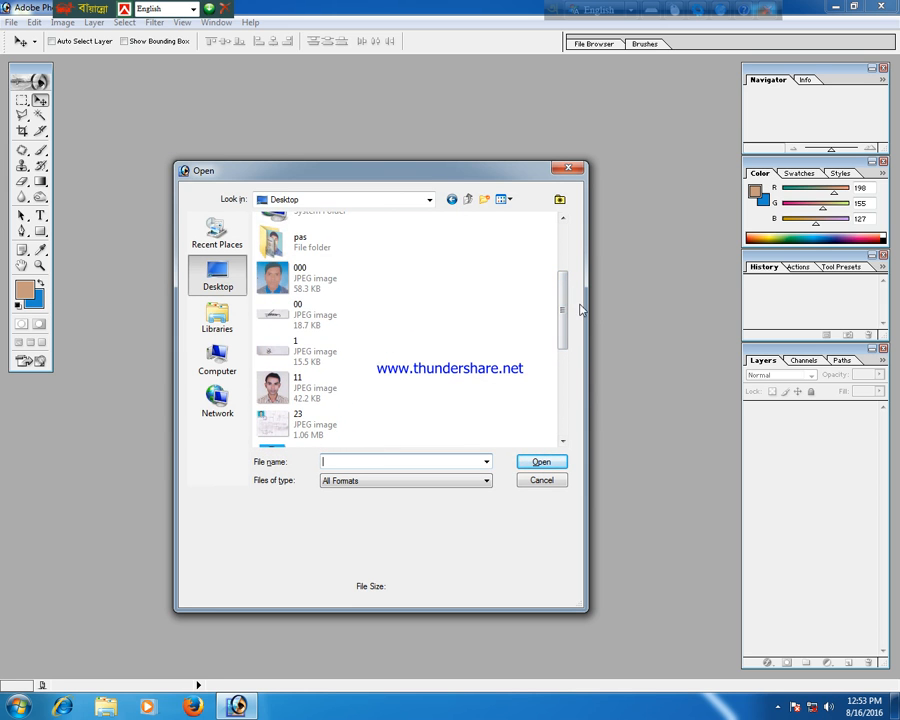
{"action": "left_click", "coordinate": [330, 393]}
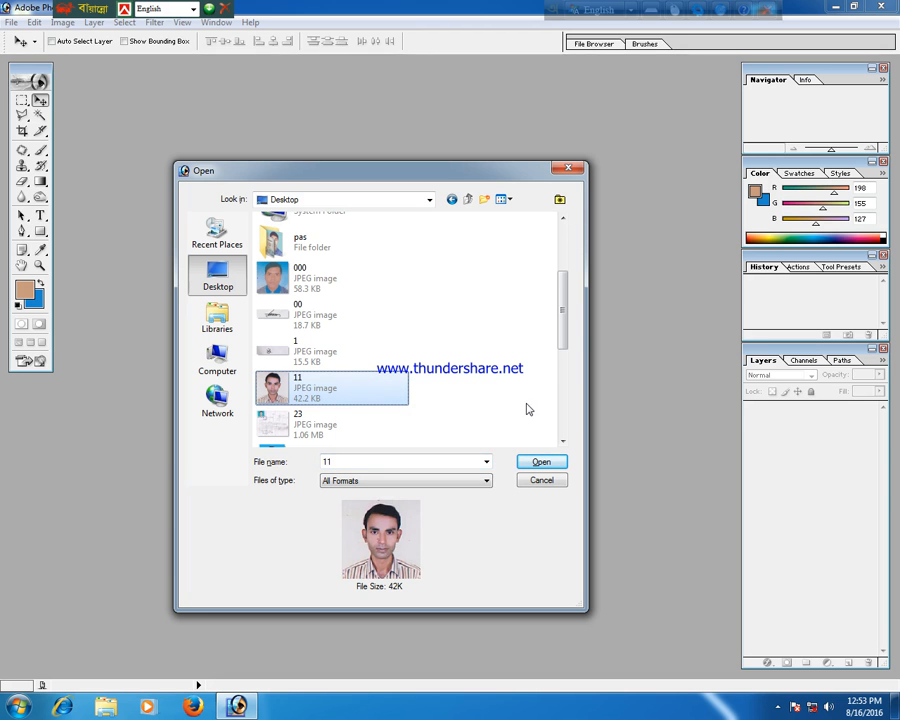
{"action": "left_click", "coordinate": [538, 462]}
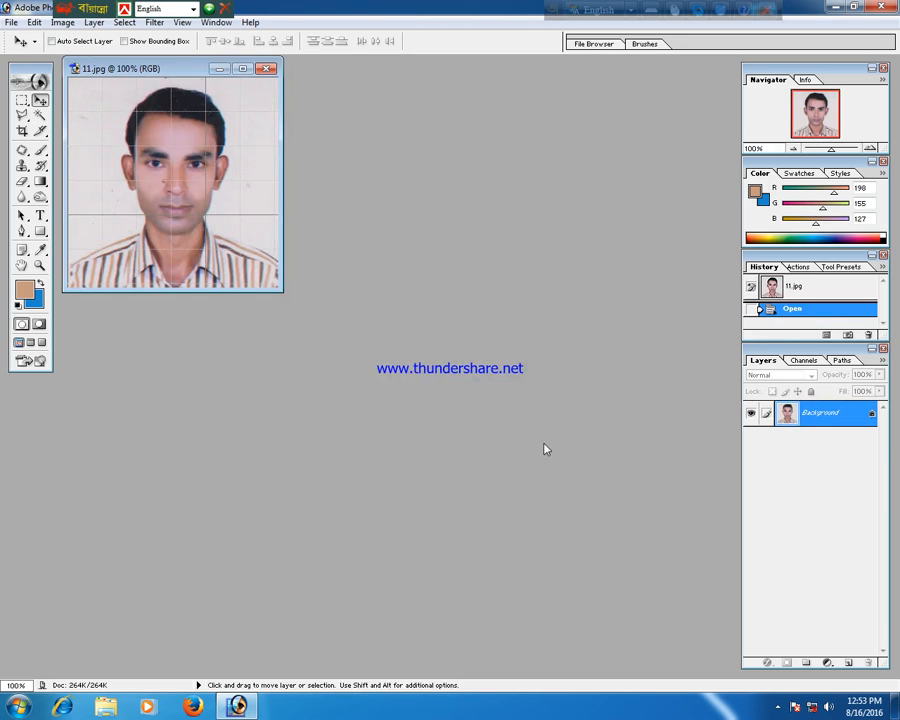
Maximize the 11.jpg document window and zoom in to 200%.
{"action": "double_click", "coordinate": [178, 69]}
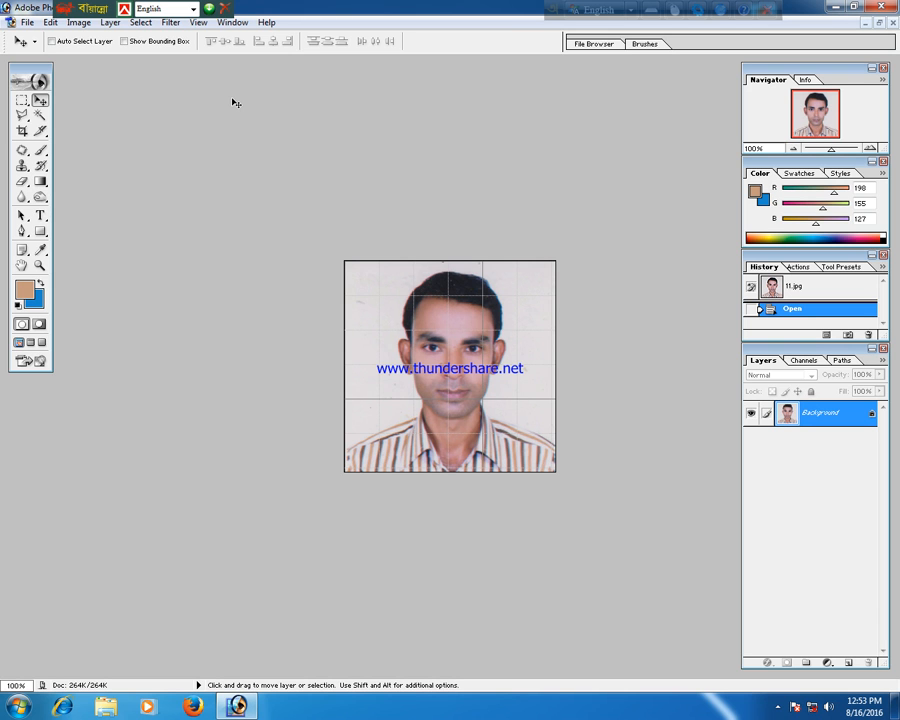
{"action": "key", "text": "ctrl+plus"}
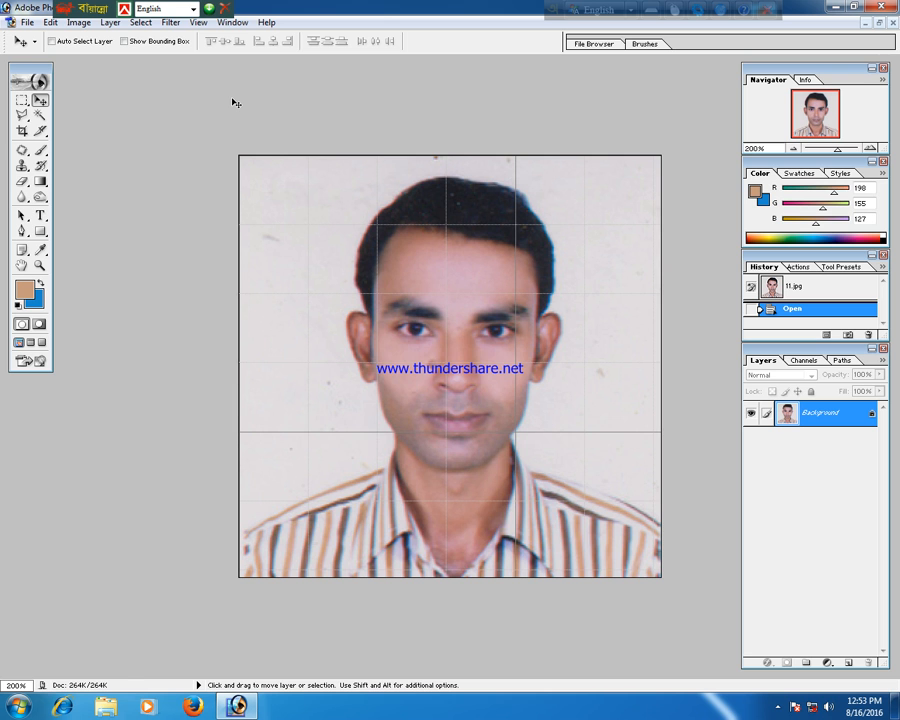
Zoom to 300% and start a Pen tool path at the left shoulder, tracing up to the neck, dismissing the Windows colour-scheme prompt.
{"action": "key", "text": "ctrl+plus"}
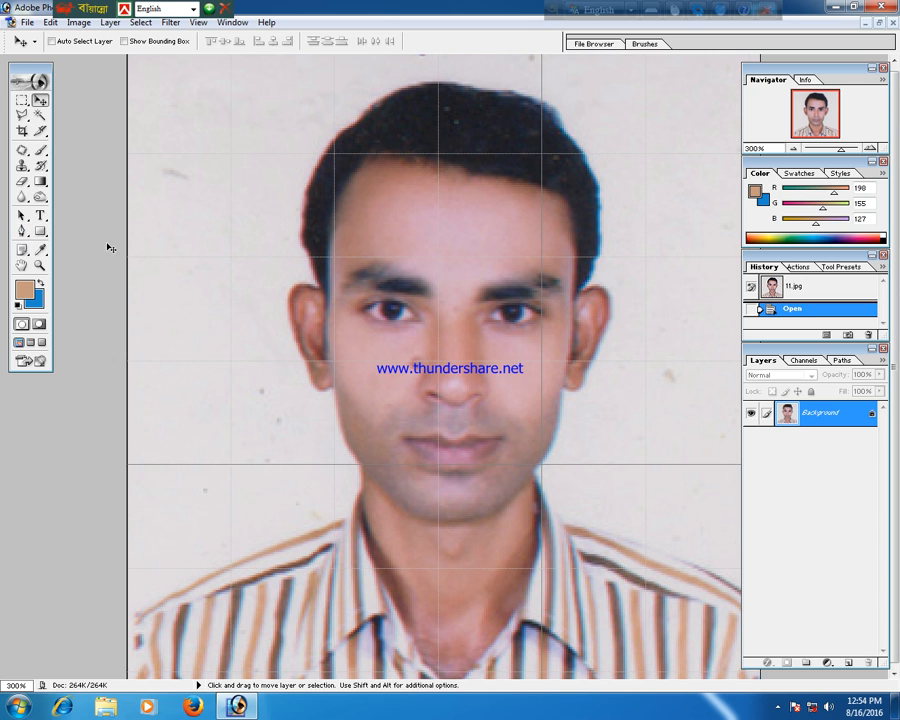
{"action": "key", "text": "p"}
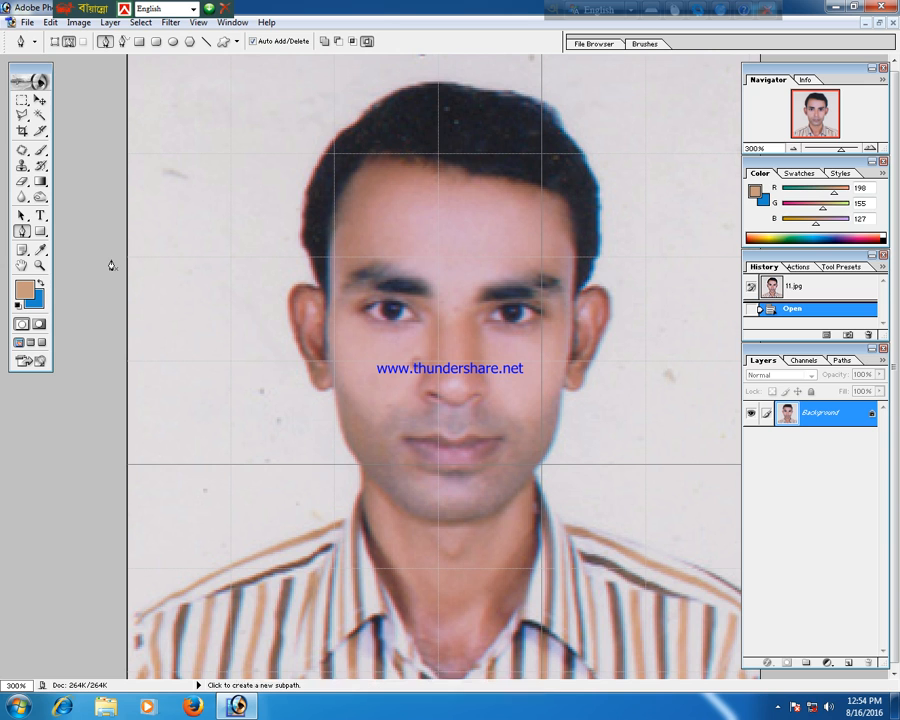
{"action": "left_click", "coordinate": [128, 628]}
{"action": "left_click_drag", "start_coordinate": [218, 568], "coordinate": [248, 560]}
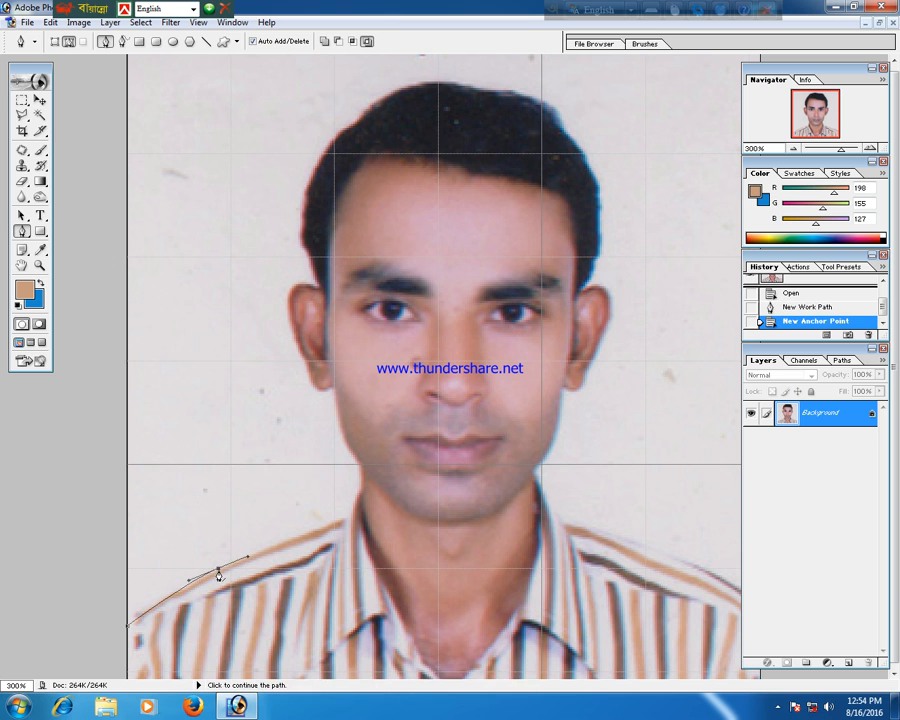
{"action": "left_click", "coordinate": [309, 540]}
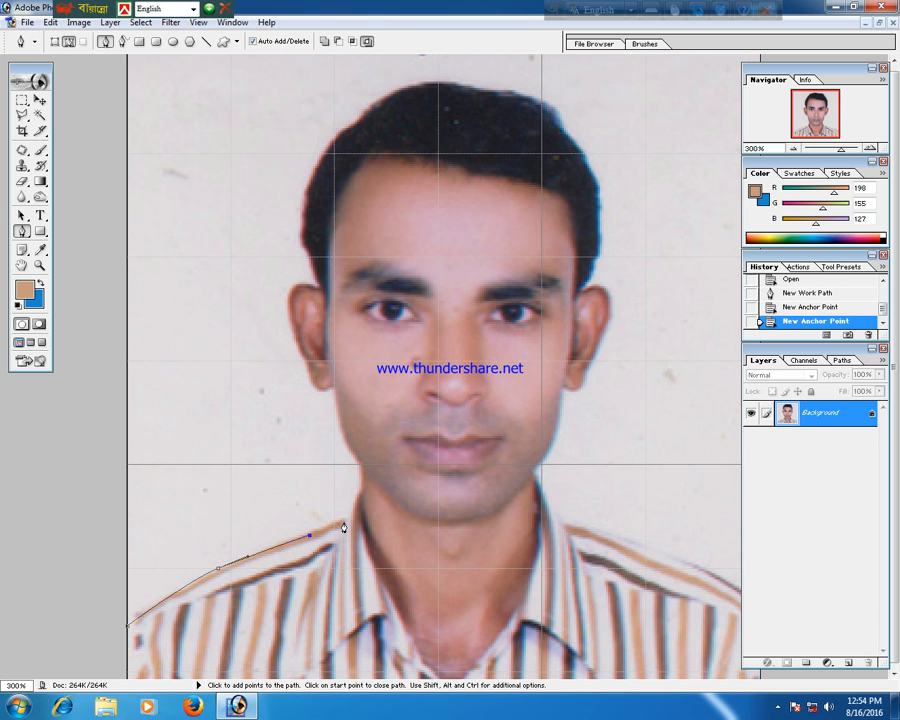
{"action": "left_click", "coordinate": [343, 521]}
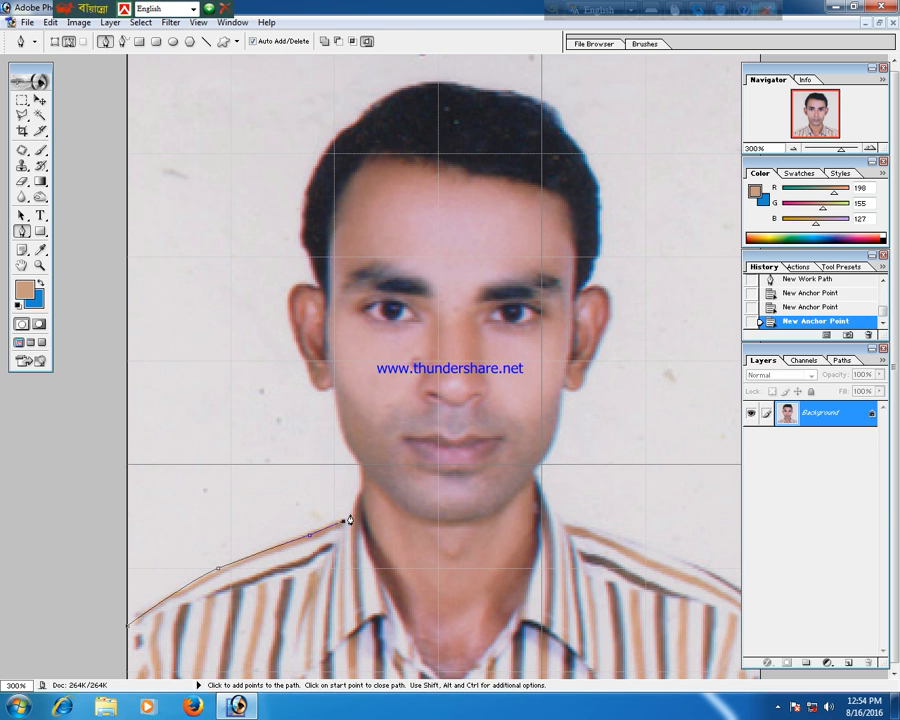
{"action": "left_click", "coordinate": [350, 512]}
{"action": "left_click", "coordinate": [357, 491]}
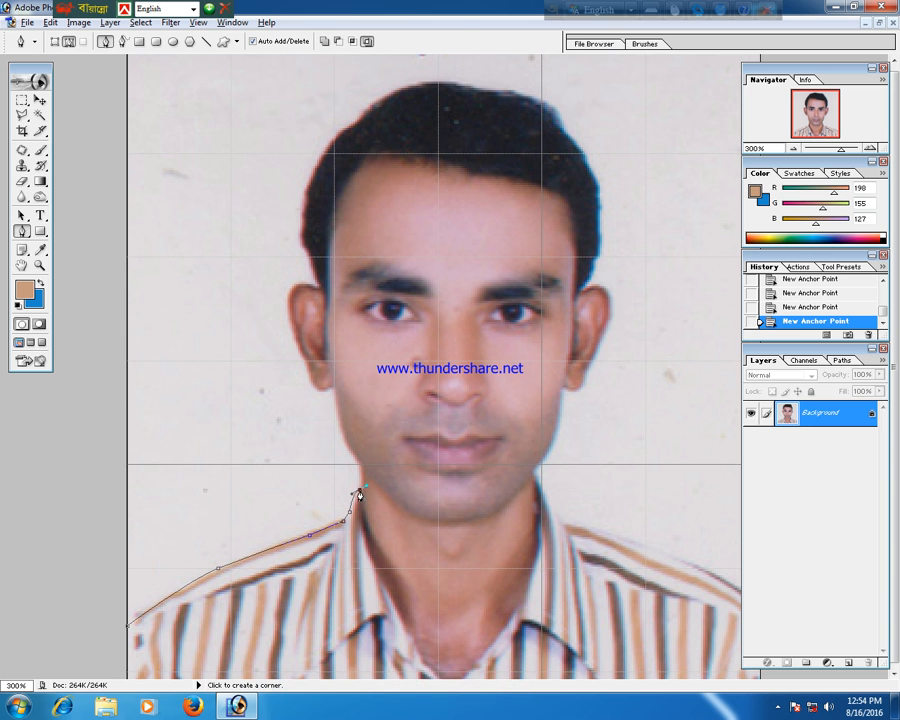
{"action": "left_click", "coordinate": [359, 494]}
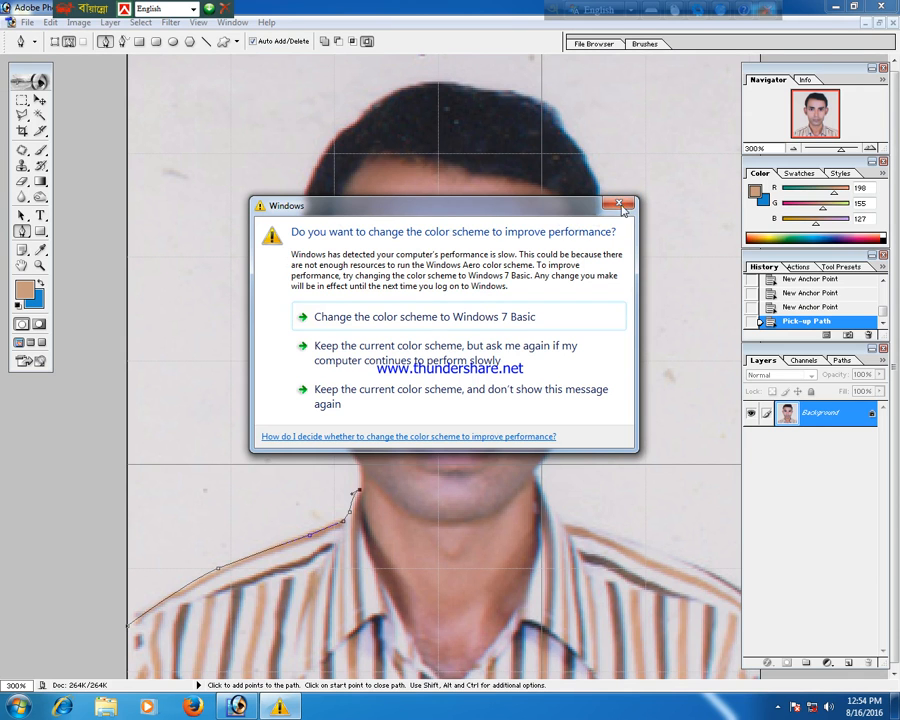
{"action": "left_click", "coordinate": [620, 206]}
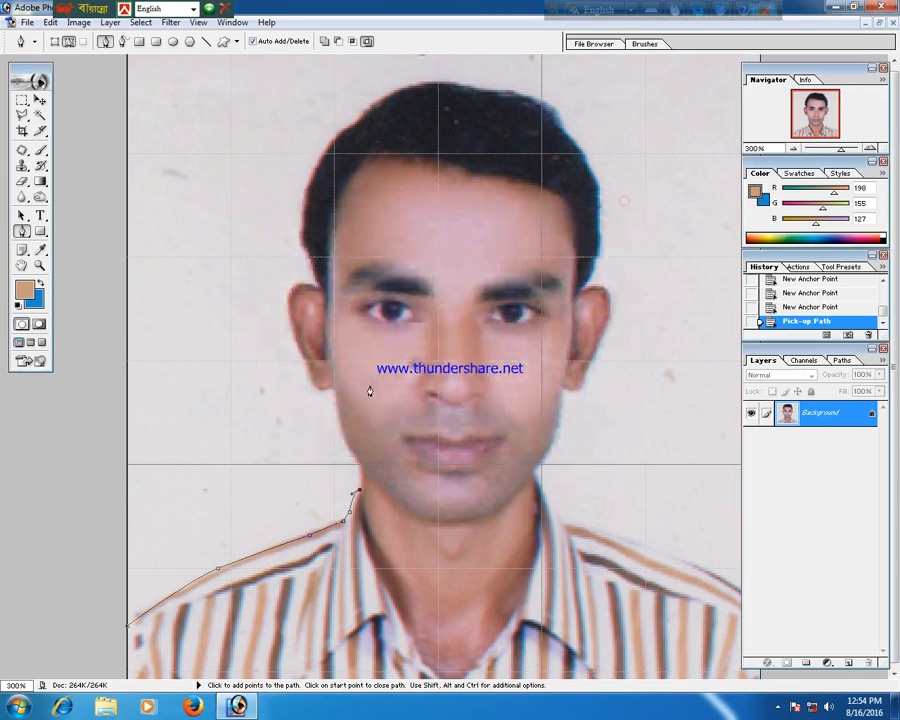
Continue the path up the left side of the neck and jaw, around the left ear and up the side of the hair.
{"action": "left_click", "coordinate": [362, 469]}
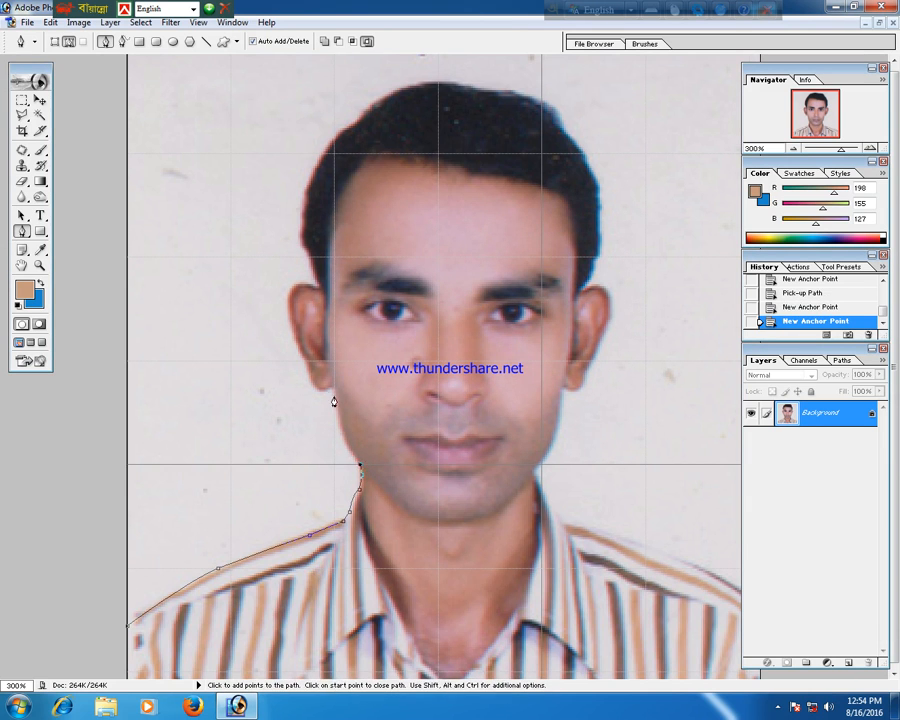
{"action": "left_click_drag", "start_coordinate": [333, 390], "coordinate": [324, 329]}
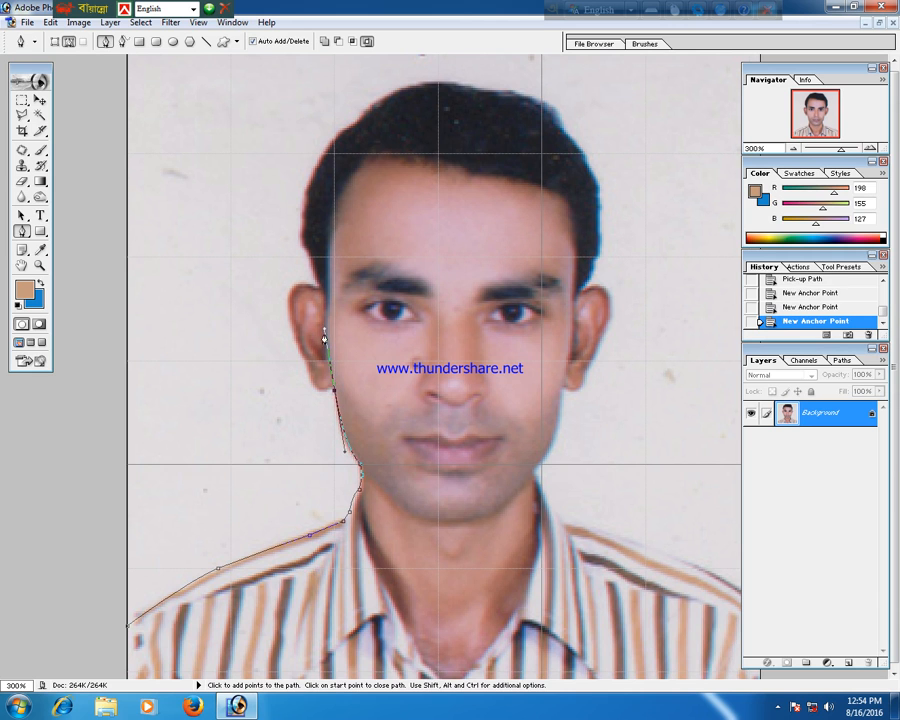
{"action": "left_click", "coordinate": [334, 390], "text": "alt"}
{"action": "left_click", "coordinate": [333, 388]}
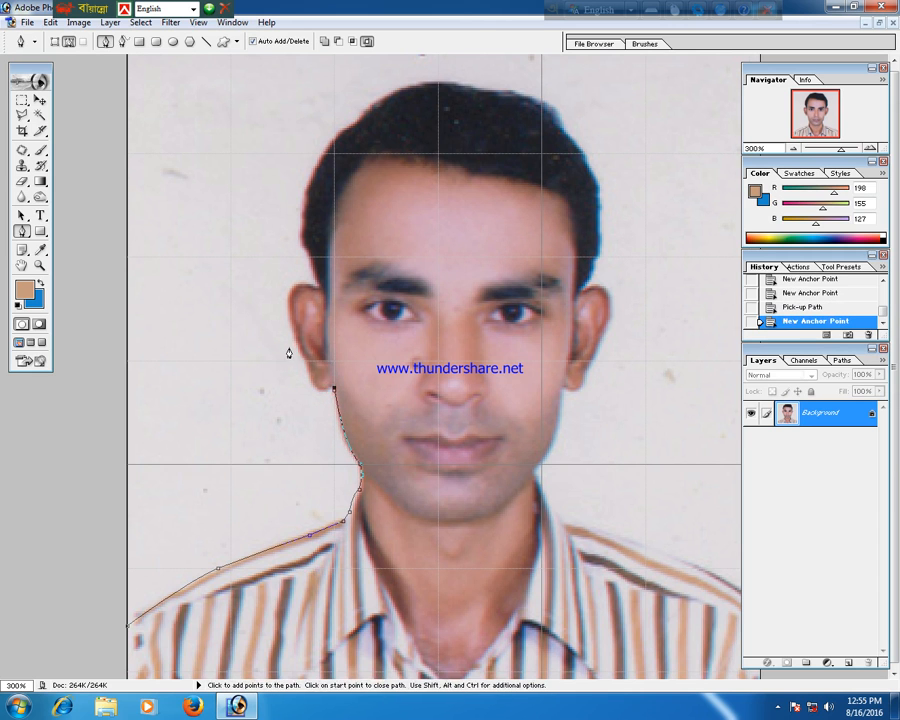
{"action": "left_click_drag", "start_coordinate": [298, 351], "coordinate": [342, 292]}
{"action": "left_click", "coordinate": [313, 287], "text": "alt"}
{"action": "left_click", "coordinate": [317, 284]}
{"action": "left_click_drag", "start_coordinate": [337, 142], "coordinate": [379, 86]}
{"action": "left_click", "coordinate": [336, 141], "text": "alt"}
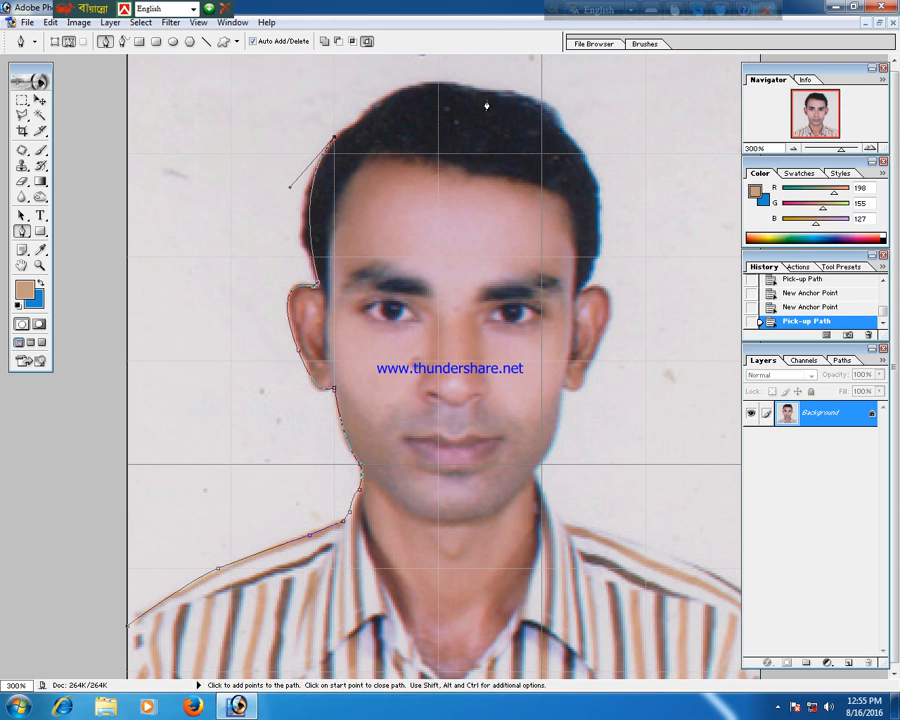
Curve the path across the top of the hair and down the right side of the head to the right ear.
{"action": "left_click_drag", "start_coordinate": [477, 93], "coordinate": [577, 114]}
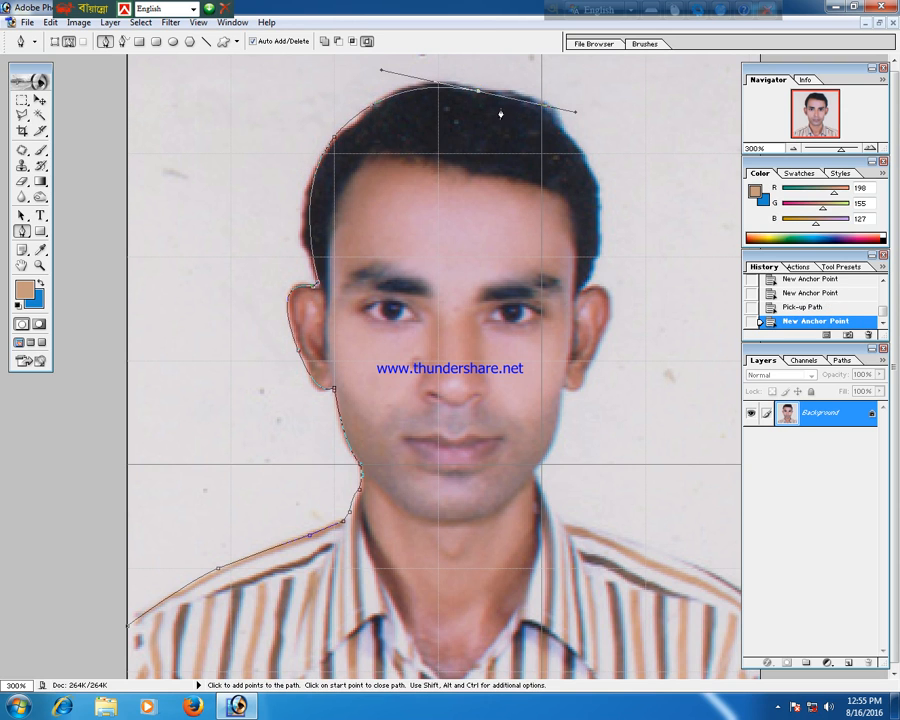
{"action": "left_click", "coordinate": [478, 92], "text": "alt"}
{"action": "left_click_drag", "start_coordinate": [587, 169], "coordinate": [584, 295]}
{"action": "left_click", "coordinate": [586, 166], "text": "alt"}
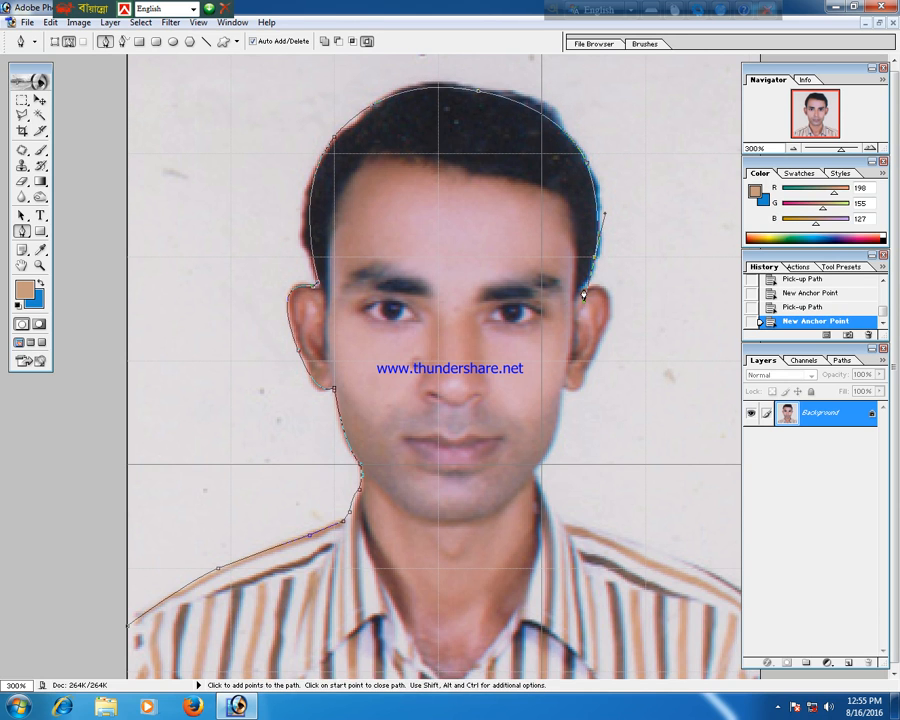
{"action": "left_click", "coordinate": [584, 292], "text": "alt"}
{"action": "left_click", "coordinate": [587, 289]}
Trace the path around the right ear, down the jaw and neck to the right shoulder.
{"action": "left_click_drag", "start_coordinate": [609, 318], "coordinate": [597, 362]}
{"action": "left_click", "coordinate": [586, 371]}
{"action": "left_click_drag", "start_coordinate": [565, 389], "coordinate": [542, 382]}
{"action": "left_click", "coordinate": [565, 390], "text": "alt"}
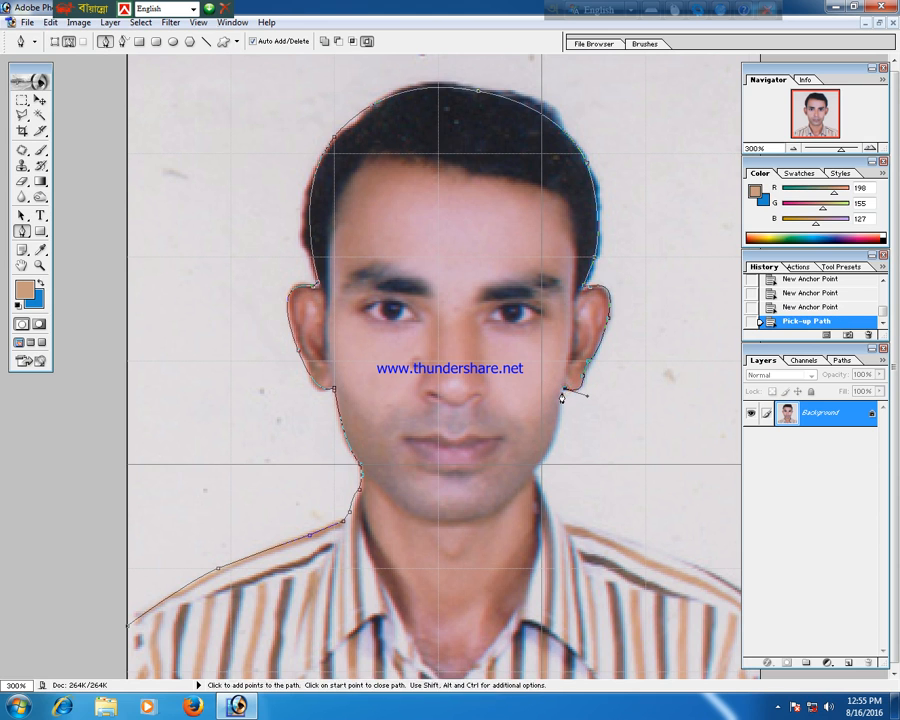
{"action": "left_click_drag", "start_coordinate": [535, 469], "coordinate": [510, 485]}
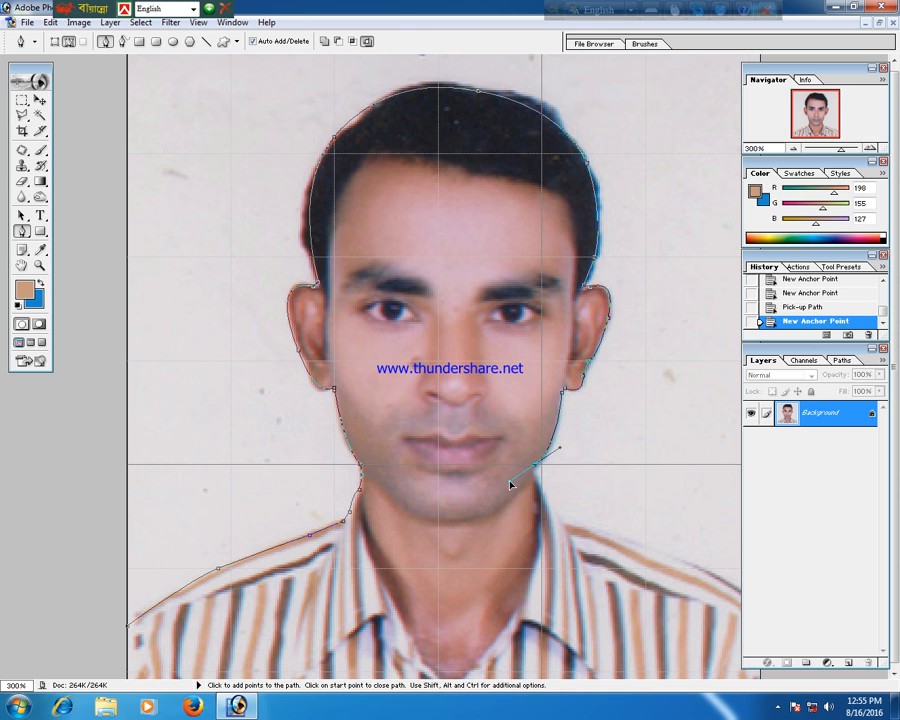
{"action": "left_click", "coordinate": [536, 464], "text": "alt"}
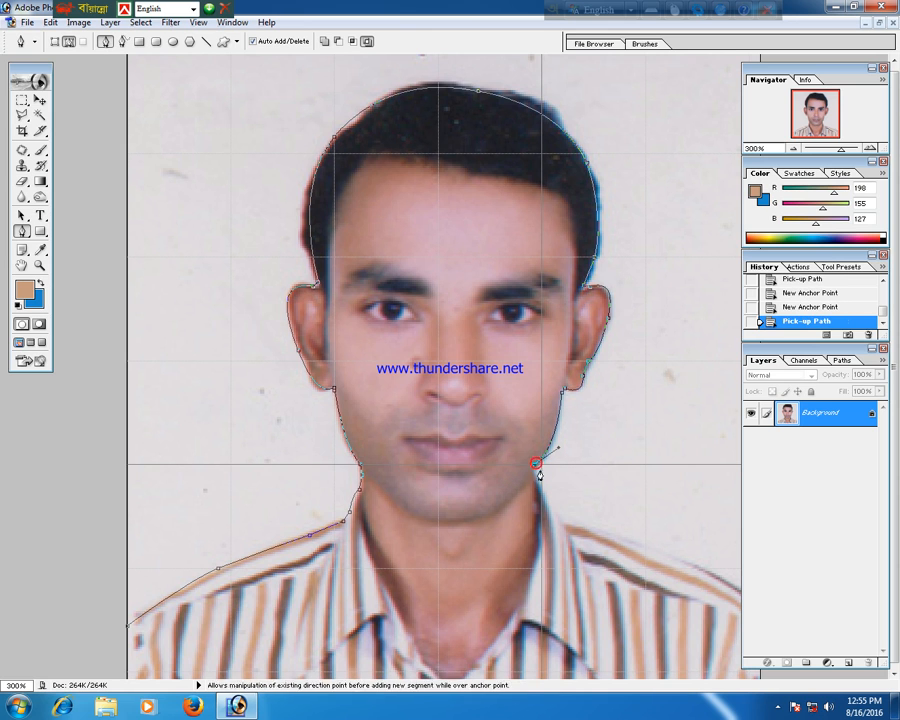
{"action": "left_click", "coordinate": [541, 487]}
{"action": "left_click", "coordinate": [542, 488]}
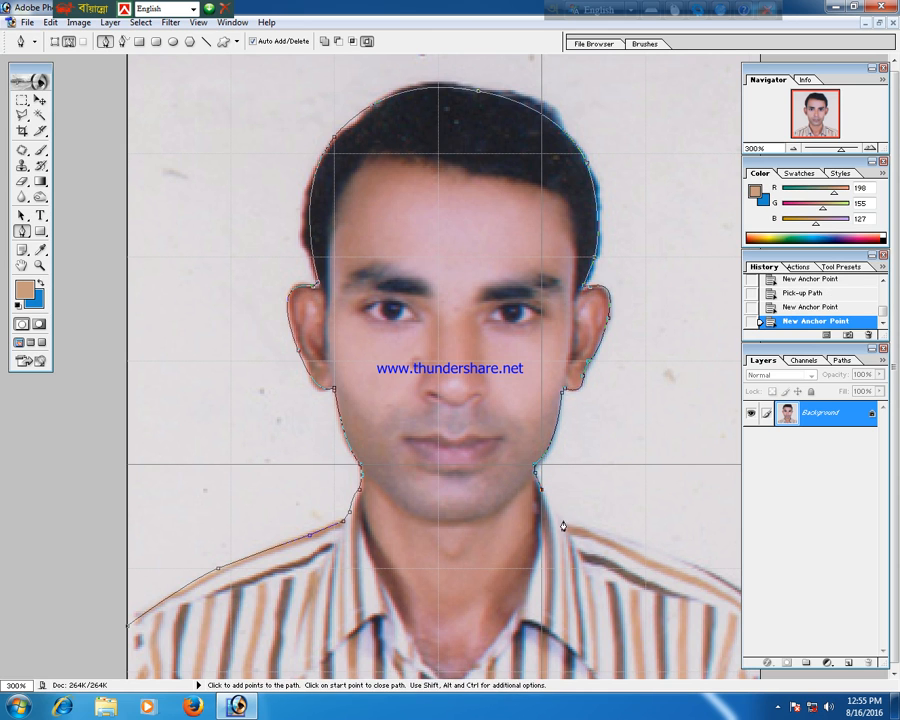
{"action": "left_click_drag", "start_coordinate": [562, 516], "coordinate": [585, 524]}
Zoom out to 100%, extend the path around the outside of the image back to the start, and convert it to a selection.
{"action": "key", "text": "ctrl+alt+0"}
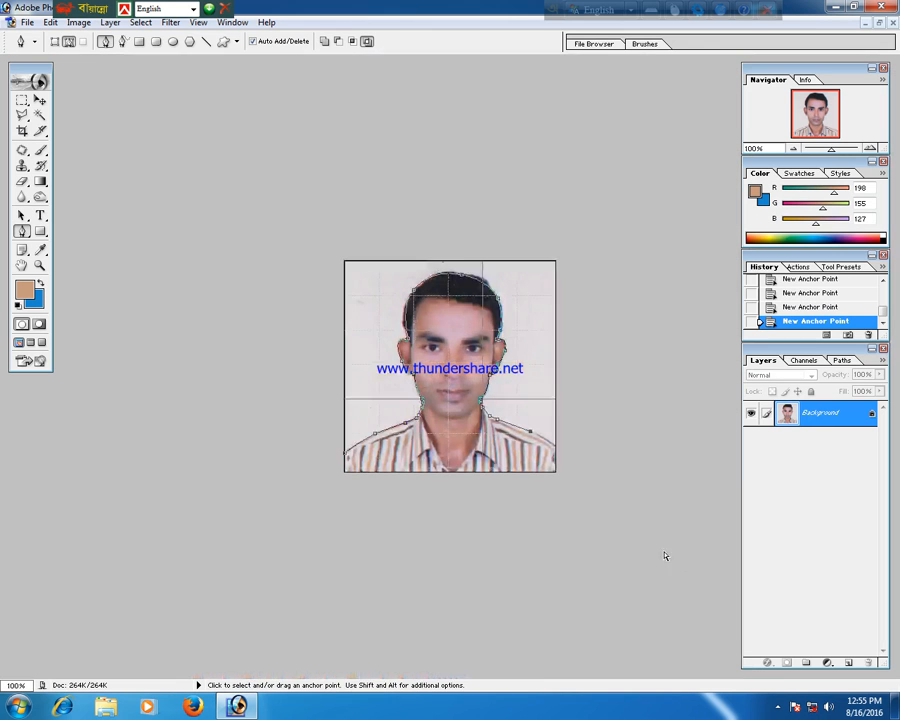
{"action": "left_click", "coordinate": [553, 445]}
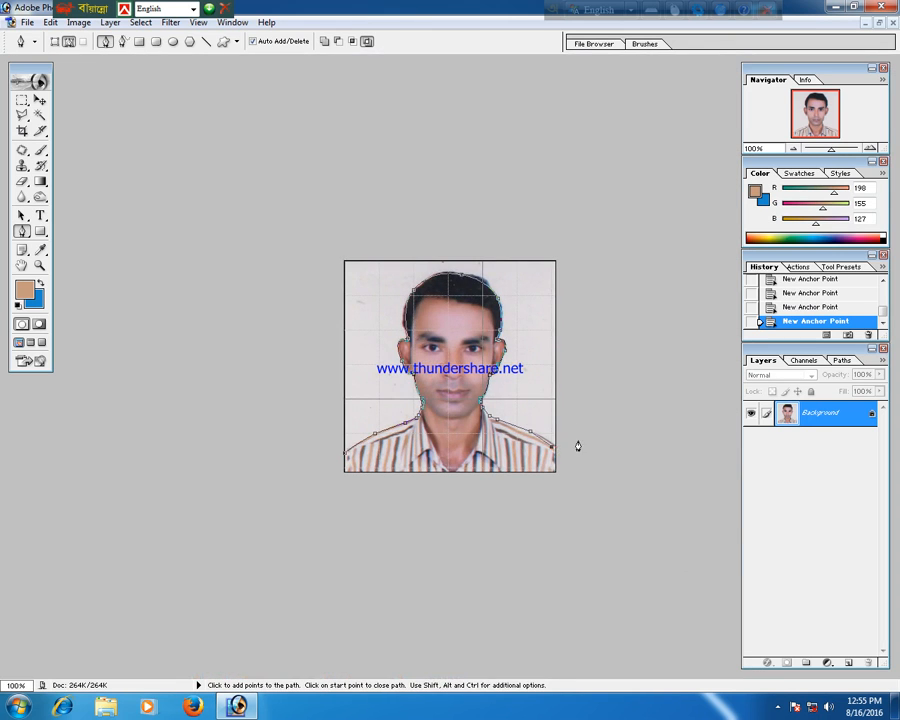
{"action": "mouse_move", "coordinate": [552, 444]}
{"action": "left_mouse_down"}
{"action": "mouse_move", "coordinate": [649, 272]}
{"action": "mouse_move", "coordinate": [515, 113]}
{"action": "mouse_move", "coordinate": [336, 125]}
{"action": "mouse_move", "coordinate": [137, 267]}
{"action": "mouse_move", "coordinate": [139, 364]}
{"action": "left_mouse_up"}
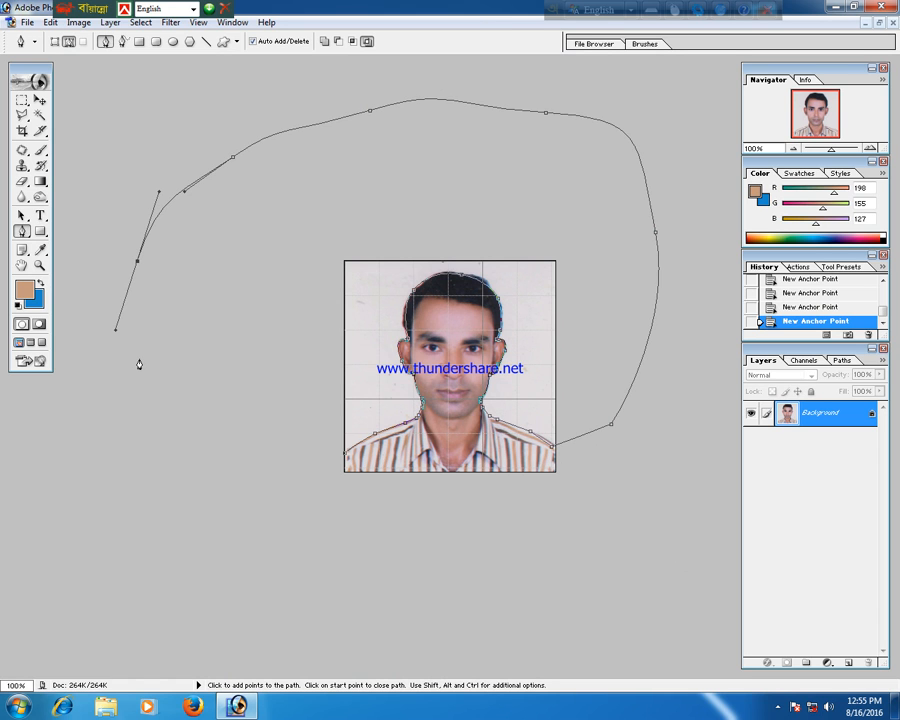
{"action": "key", "text": "ctrl+Return"}
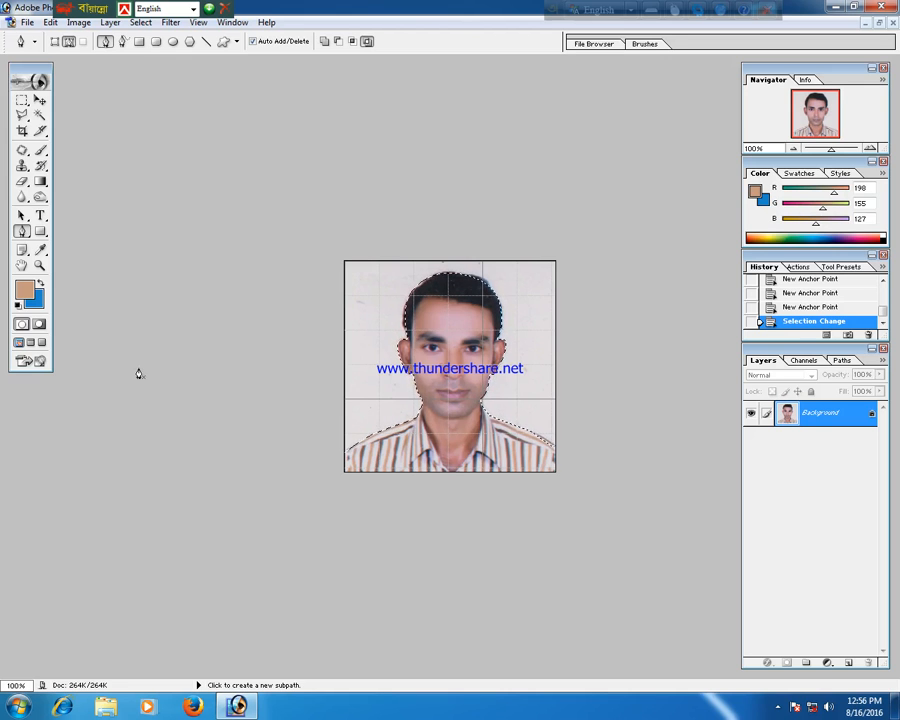
Set the background colour to blue 0688EC.
{"action": "left_click", "coordinate": [35, 299]}
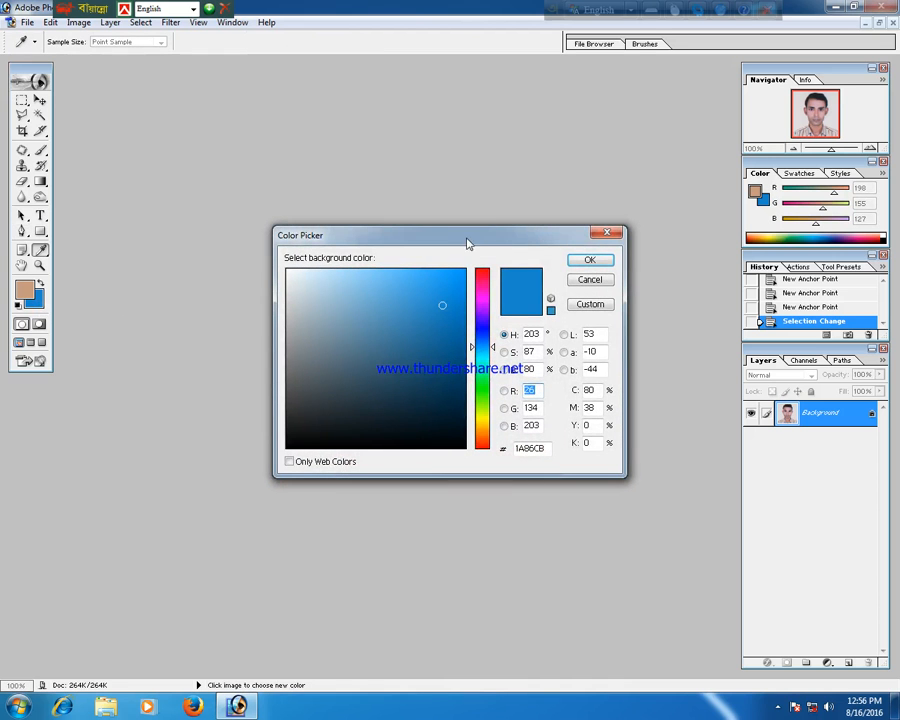
{"action": "left_click_drag", "start_coordinate": [467, 242], "coordinate": [365, 198]}
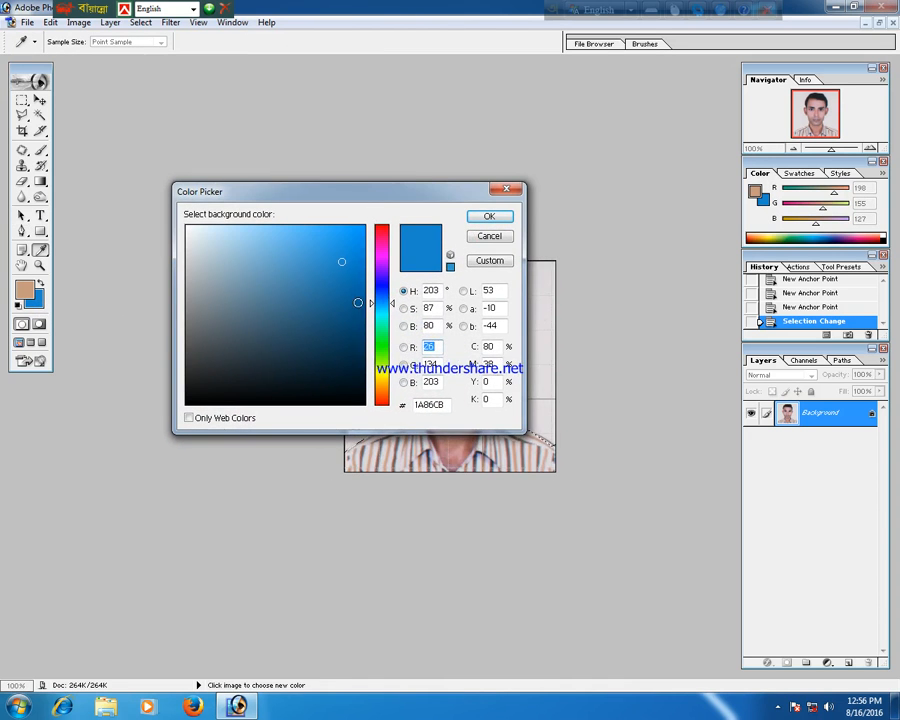
{"action": "left_click", "coordinate": [356, 324]}
{"action": "left_click", "coordinate": [345, 249]}
{"action": "left_click", "coordinate": [383, 263]}
{"action": "left_click", "coordinate": [347, 234]}
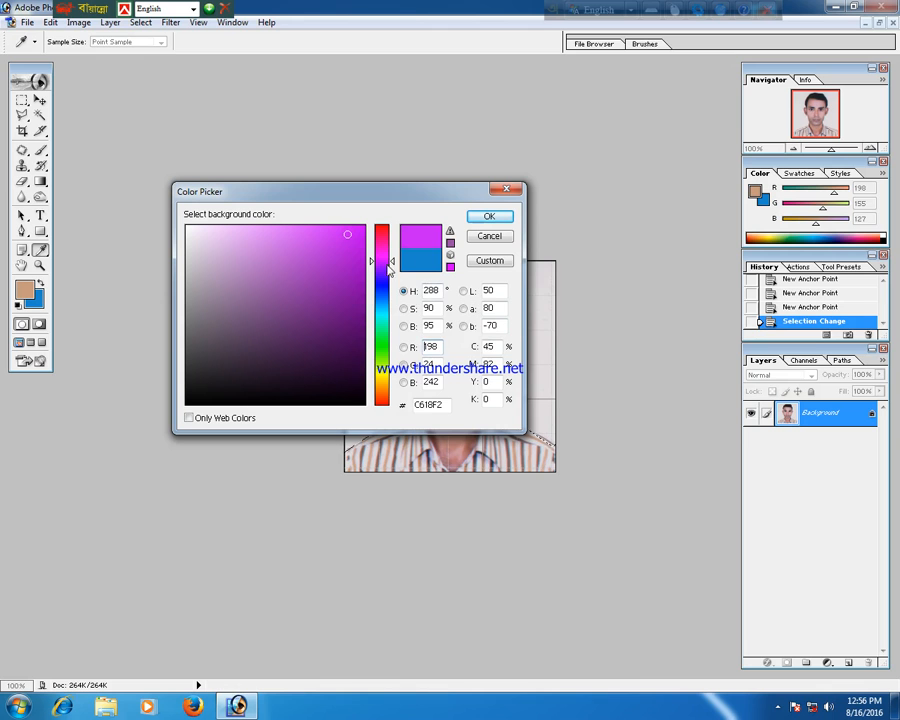
{"action": "left_click", "coordinate": [386, 303]}
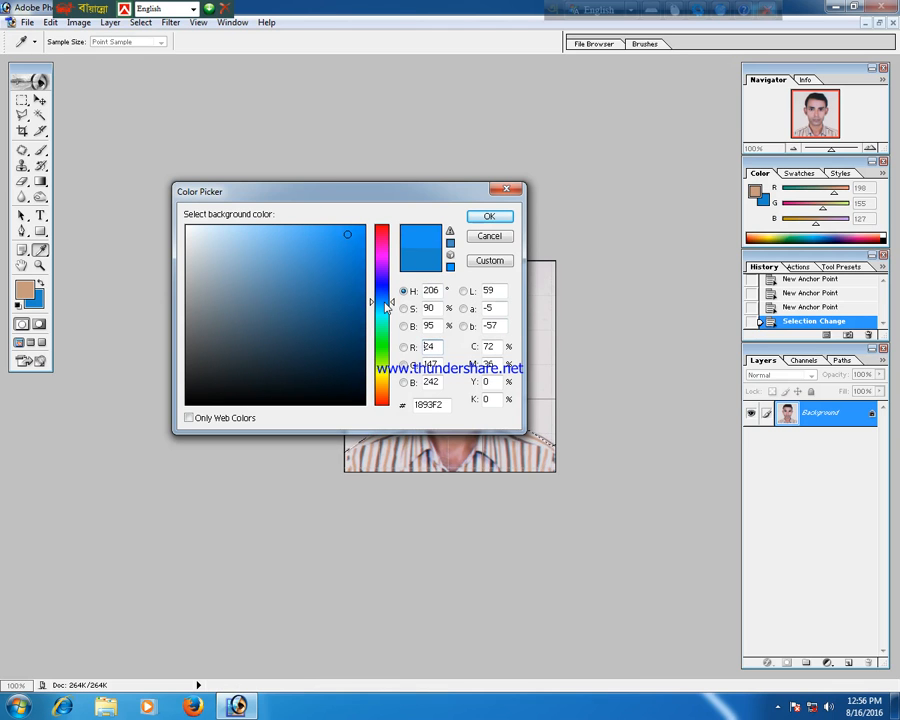
{"action": "left_click", "coordinate": [360, 240]}
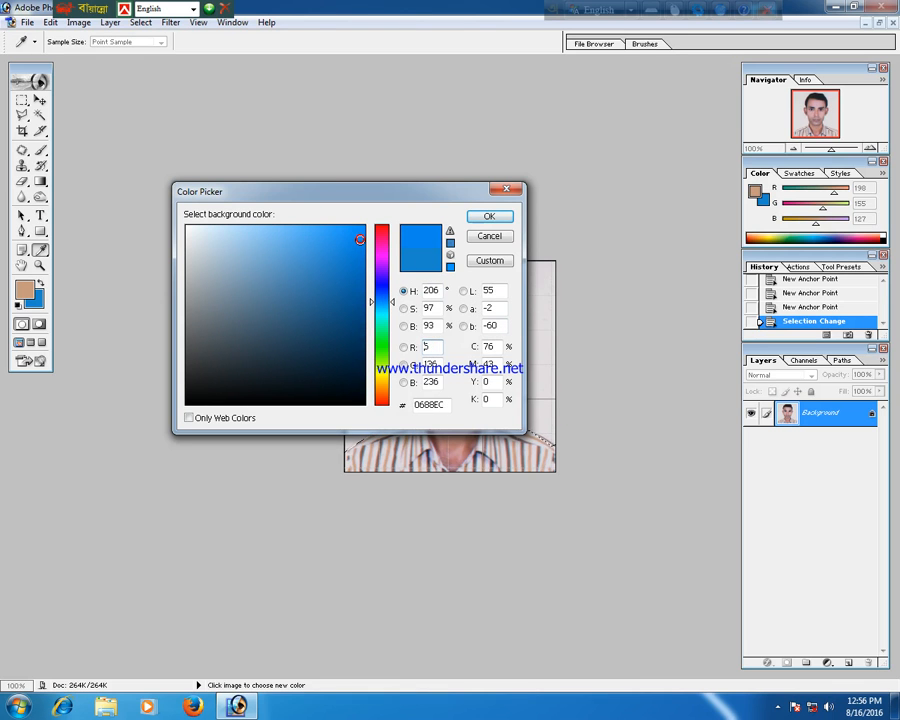
{"action": "left_click", "coordinate": [505, 217]}
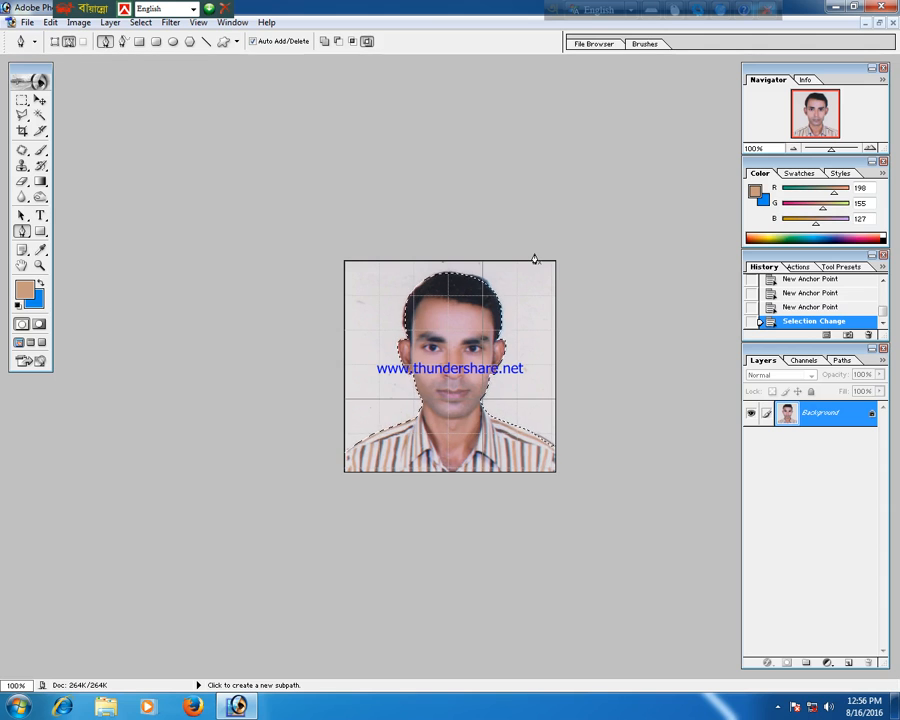
Fill the selected background area with the blue background colour and deselect.
{"action": "key", "text": "Delete"}
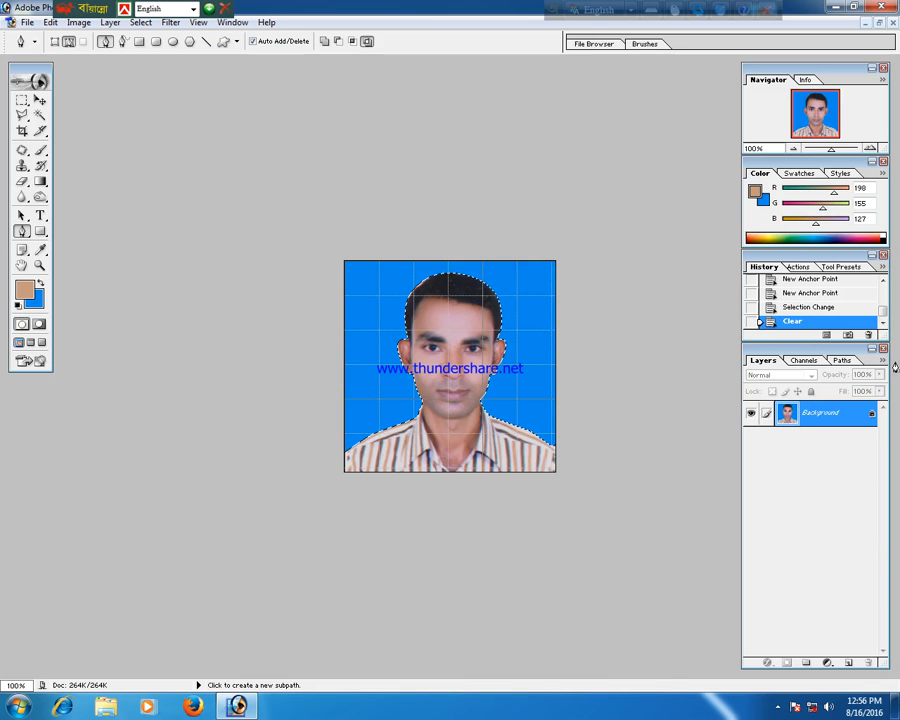
{"action": "key", "text": "ctrl+d"}
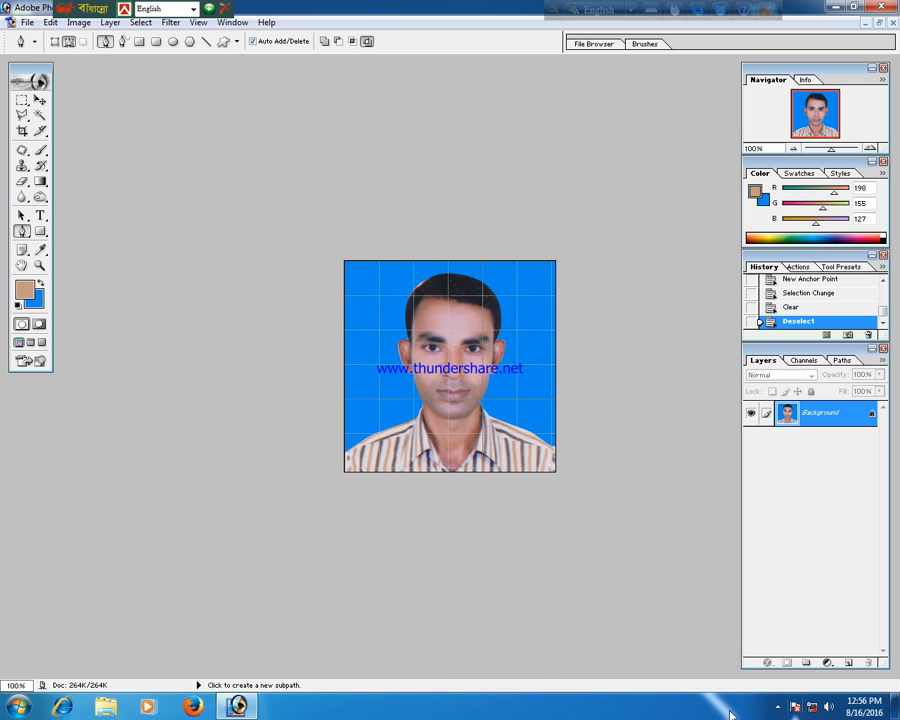
{"action": "left_click", "coordinate": [777, 707]}
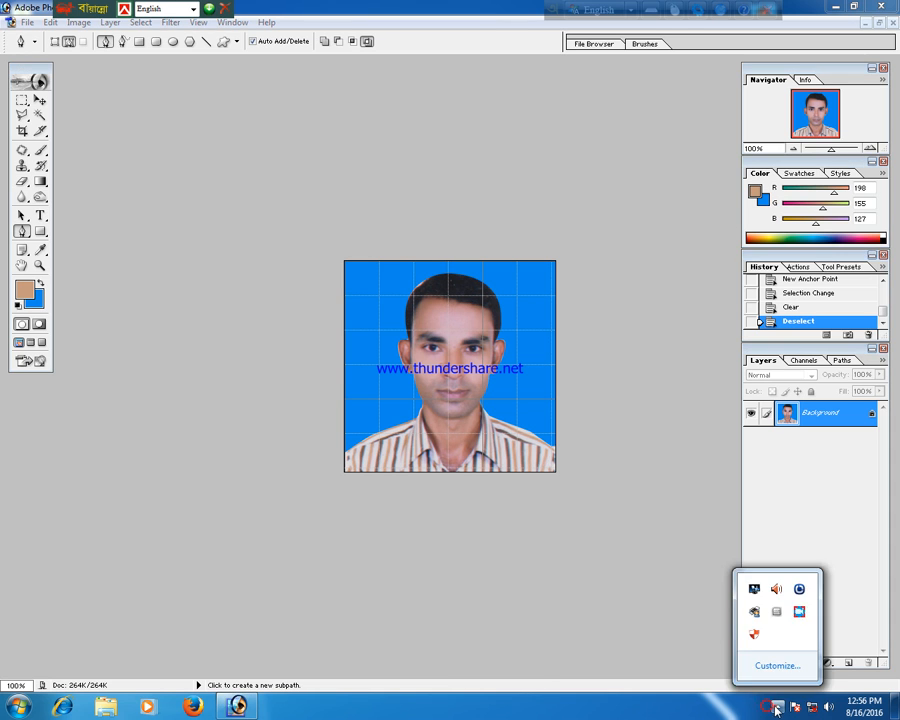
{"action": "left_click", "coordinate": [799, 611]}
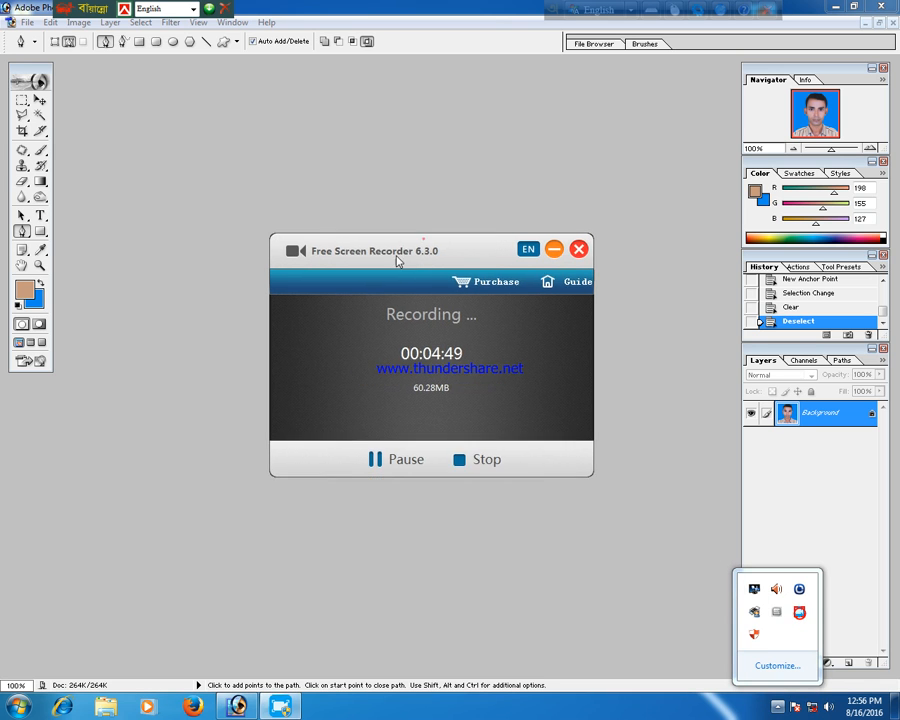